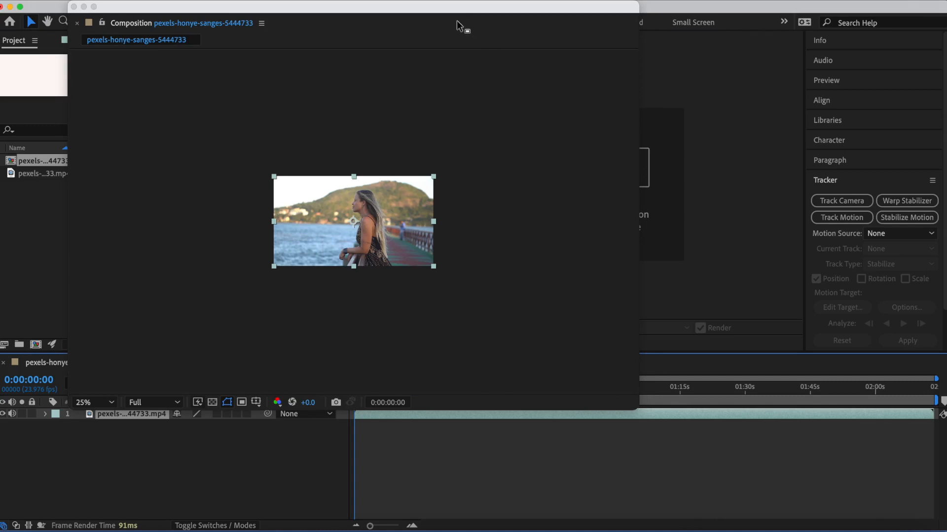
Step: Move the floating Composition window off the Project panel and shorten it to uncover the timeline
{"action": "left_click_drag", "start_coordinate": [313, 14], "coordinate": [484, 6]}
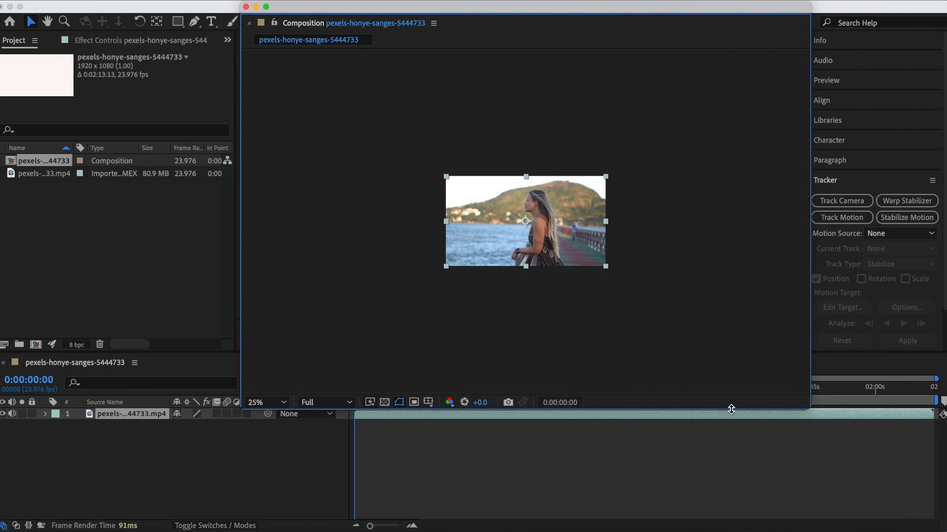
{"action": "left_click_drag", "start_coordinate": [735, 411], "coordinate": [734, 344]}
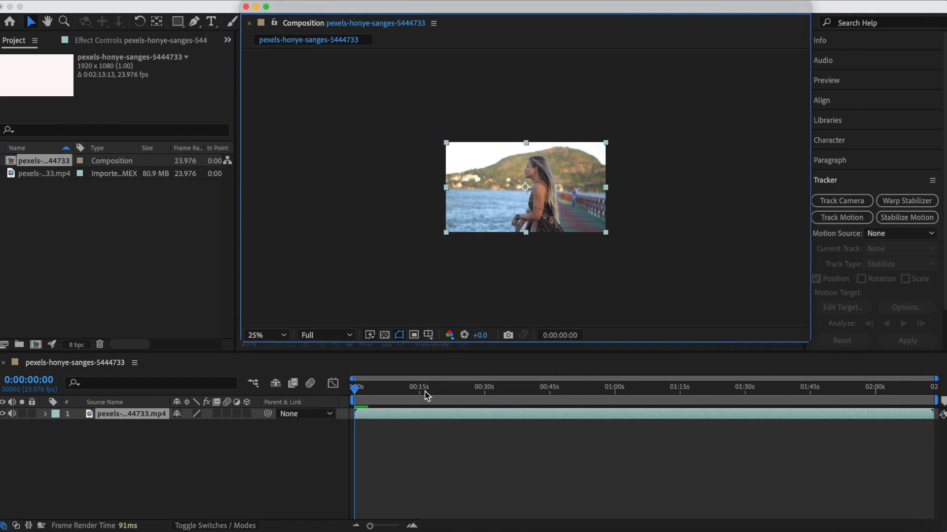
Step: Trim the clip's start to 0:00:12:02 and slide the trimmed layer back to the beginning of the composition
{"action": "left_click_drag", "start_coordinate": [355, 390], "coordinate": [410, 421]}
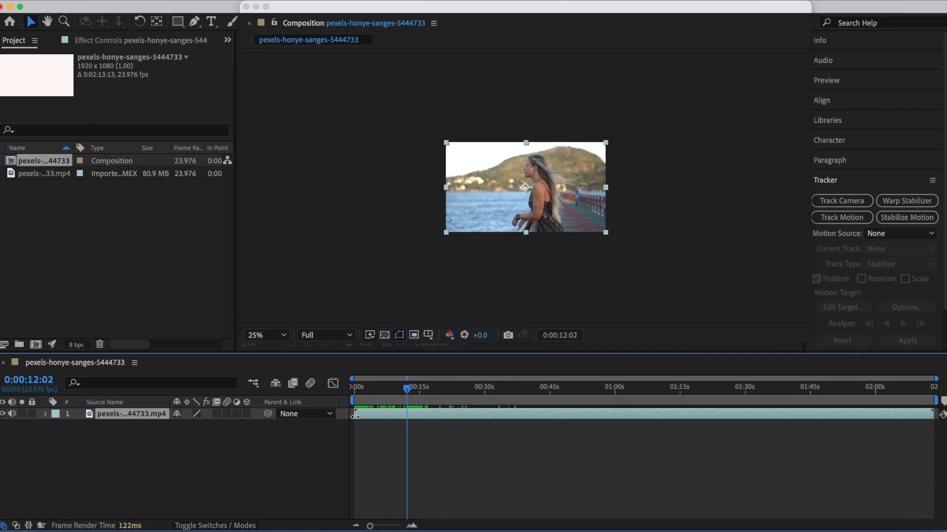
{"action": "left_click_drag", "start_coordinate": [366, 417], "coordinate": [407, 416]}
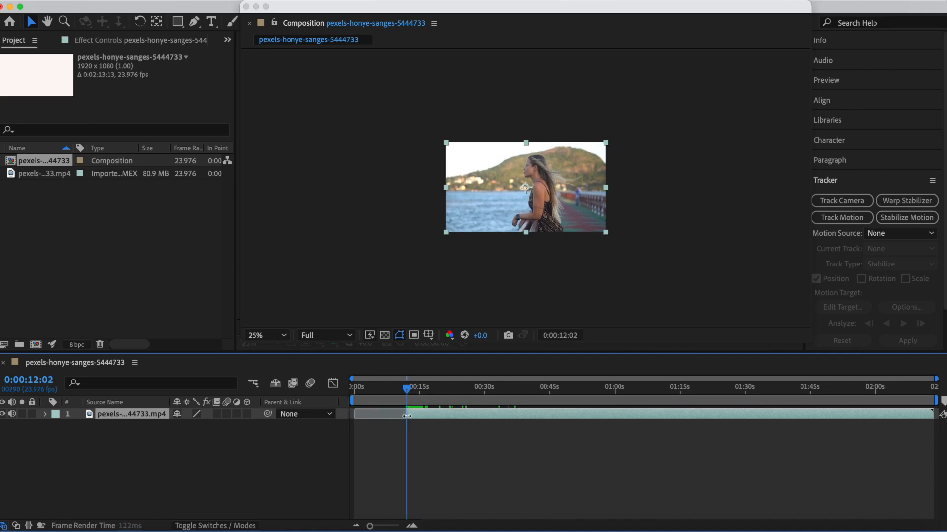
{"action": "left_click_drag", "start_coordinate": [350, 402], "coordinate": [405, 401]}
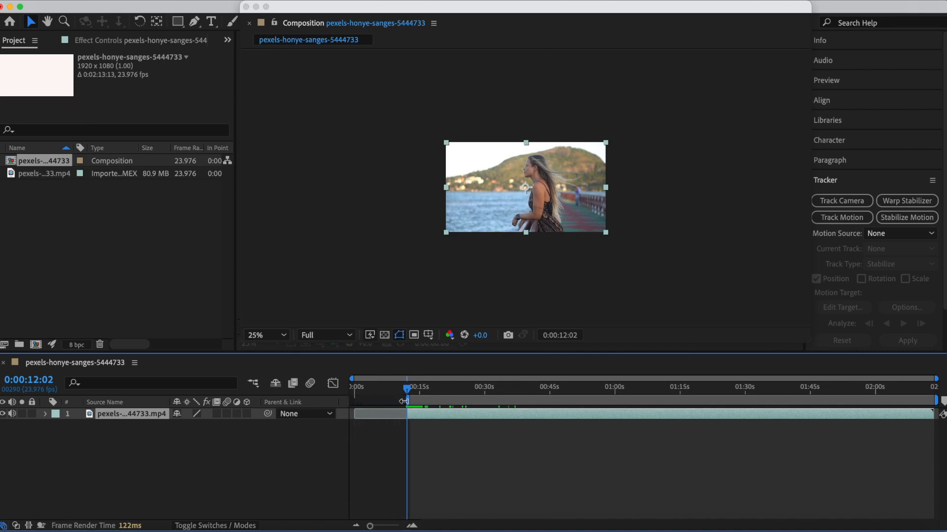
{"action": "left_click_drag", "start_coordinate": [407, 403], "coordinate": [347, 409]}
{"action": "left_click_drag", "start_coordinate": [428, 415], "coordinate": [378, 417]}
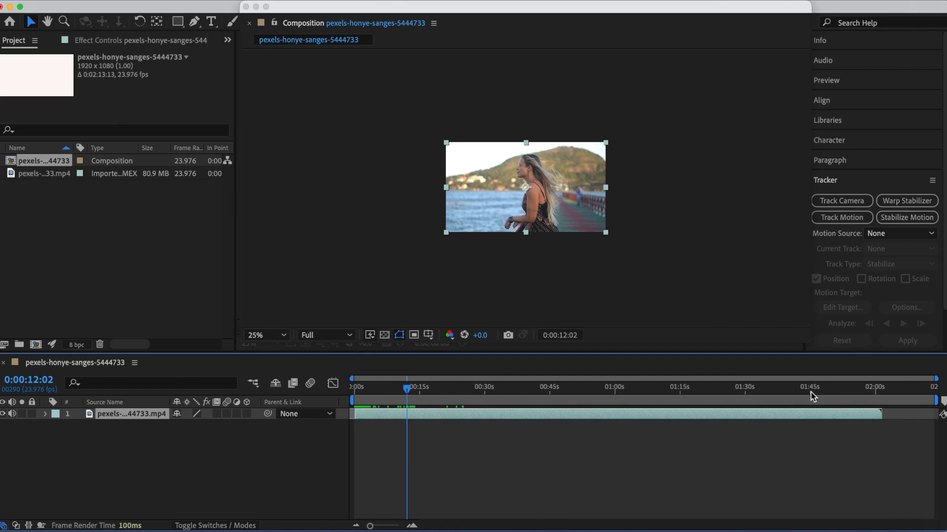
Step: Trim the layer's end to about 7.5 seconds and shorten the work area to match it
{"action": "left_click_drag", "start_coordinate": [881, 412], "coordinate": [385, 423]}
{"action": "left_click_drag", "start_coordinate": [408, 392], "coordinate": [374, 401]}
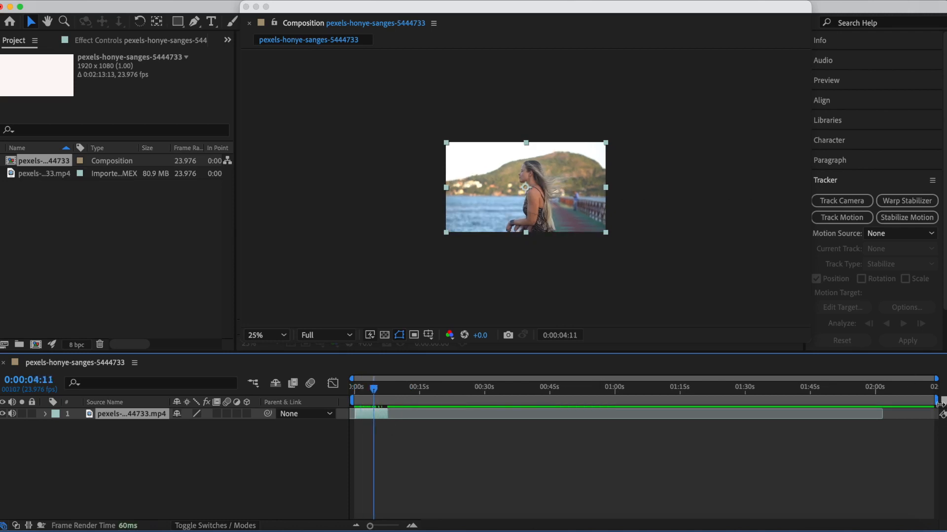
{"action": "left_click_drag", "start_coordinate": [937, 402], "coordinate": [390, 404]}
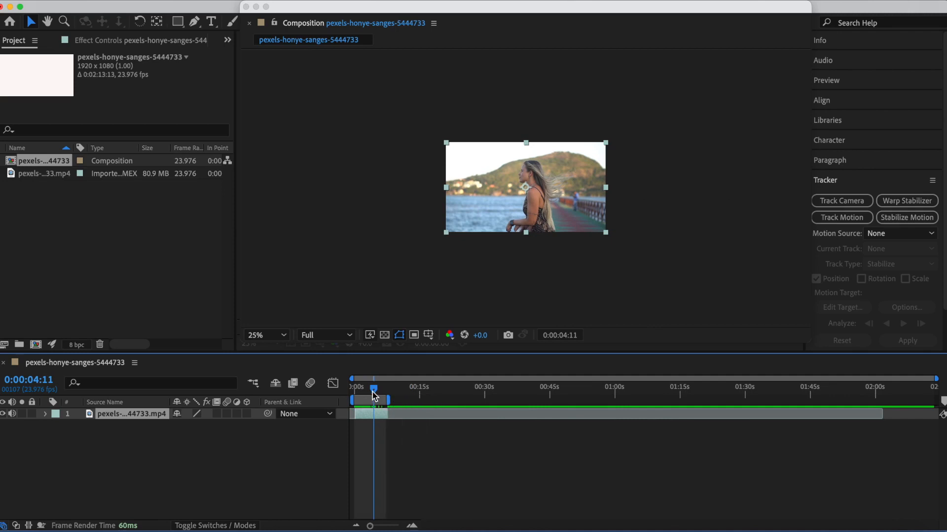
Step: Preview the beginning of the trimmed clip and return the playhead to 0:00:00:00
{"action": "left_click_drag", "start_coordinate": [373, 389], "coordinate": [362, 395]}
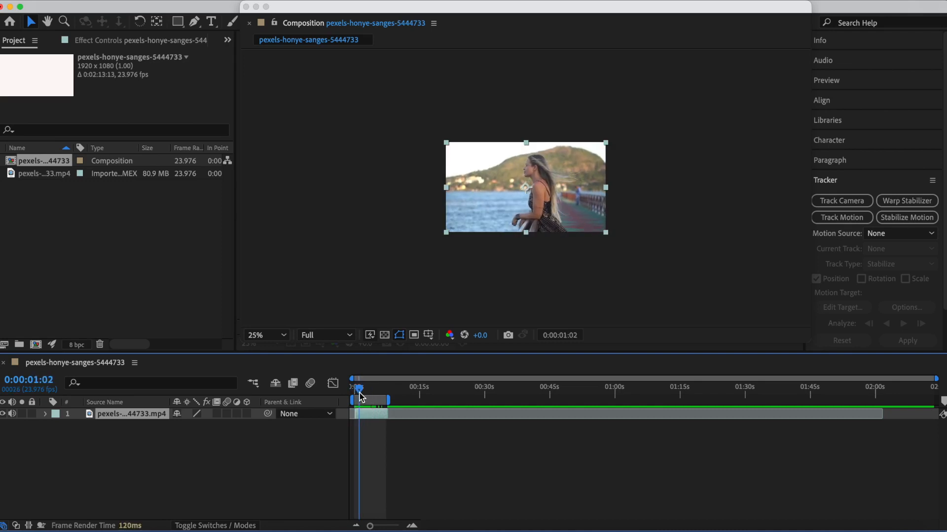
{"action": "key", "text": "space"}
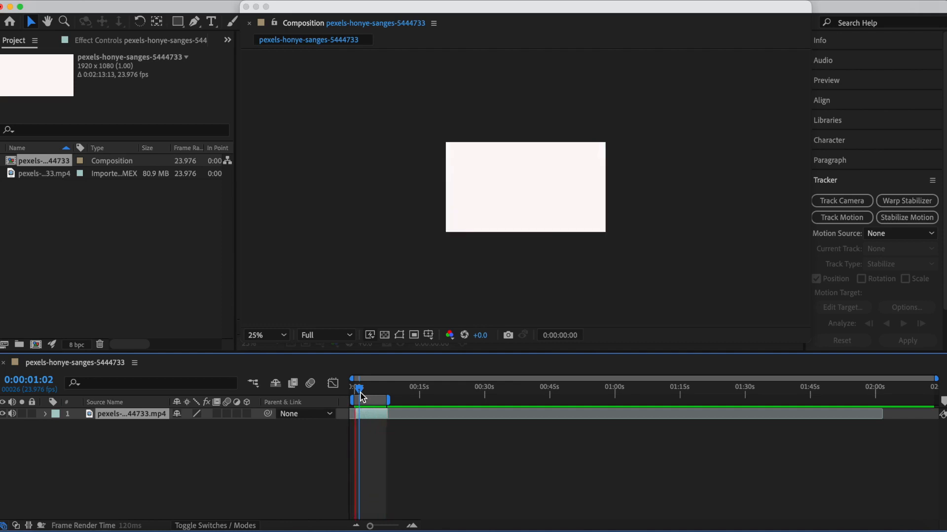
{"action": "left_click_drag", "start_coordinate": [360, 392], "coordinate": [344, 389]}
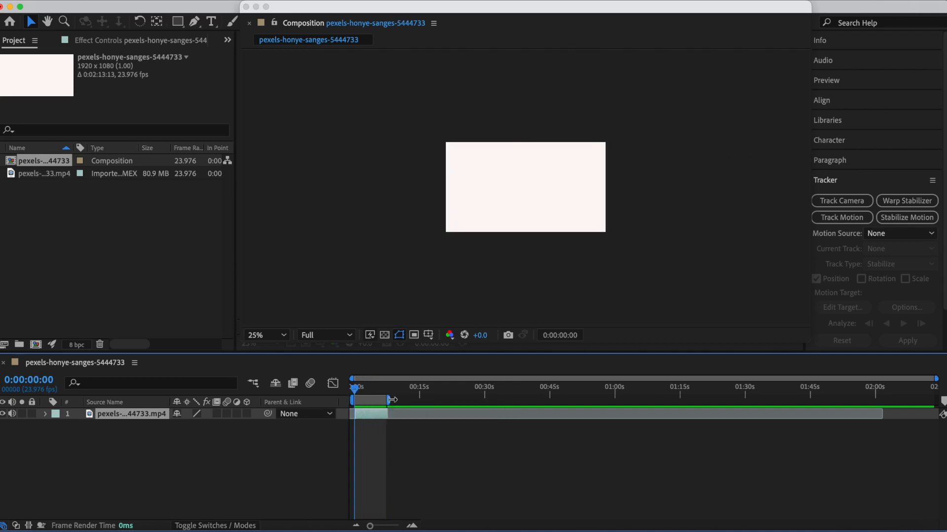
Step: Slide the layer so that its trimmed start sits exactly at frame 0, closing the blank gap
{"action": "key", "text": "="}
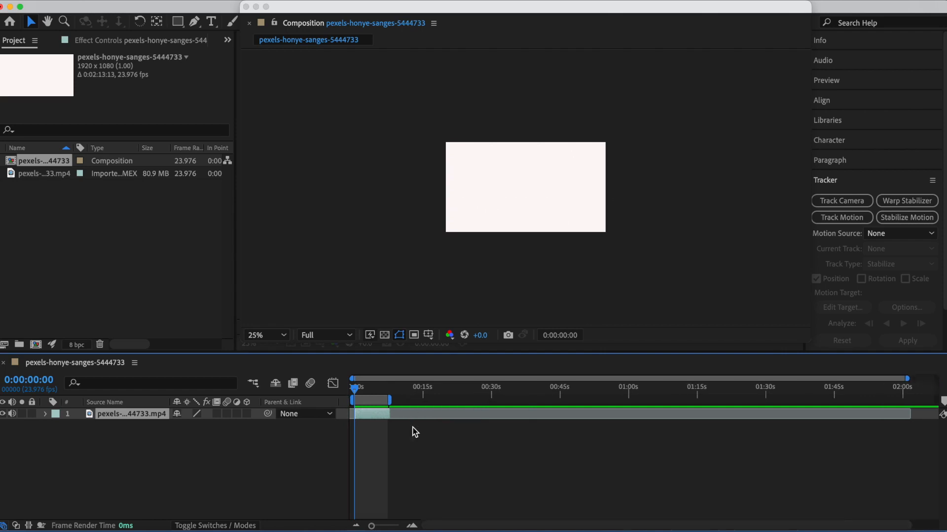
{"action": "key", "text": "="}
{"action": "key", "text": "="}
{"action": "key", "text": "="}
{"action": "key", "text": "="}
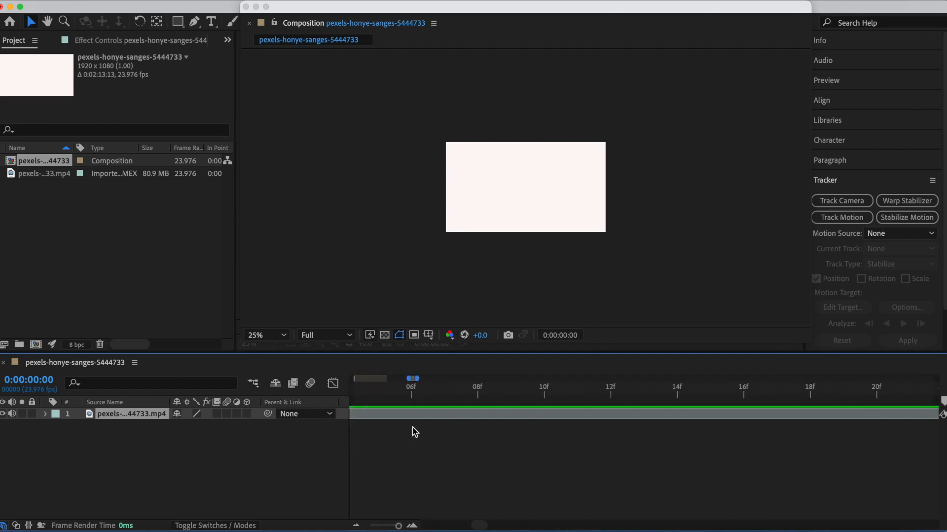
{"action": "scroll", "coordinate": [414, 432], "scroll_direction": "right", "scroll_amount": 15}
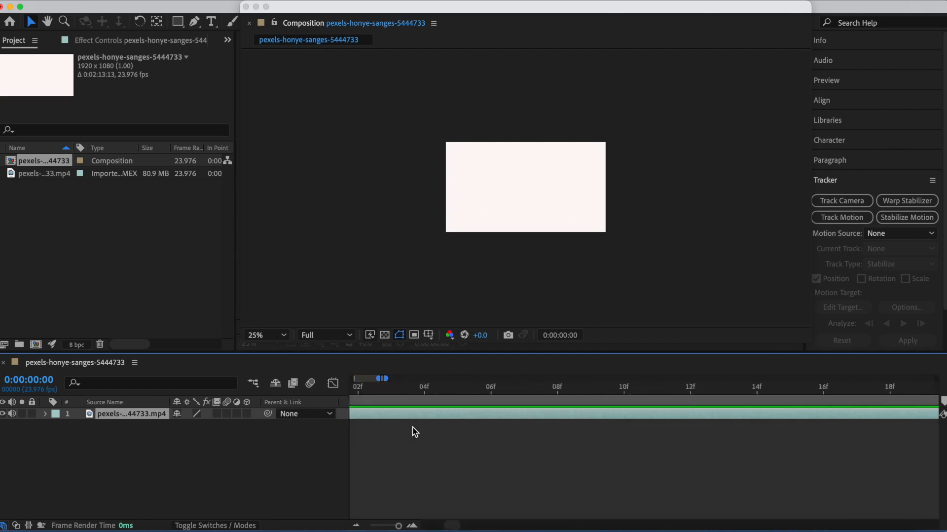
{"action": "scroll", "coordinate": [415, 431], "scroll_direction": "left", "scroll_amount": 20}
{"action": "scroll", "coordinate": [415, 432], "scroll_direction": "left", "scroll_amount": 10}
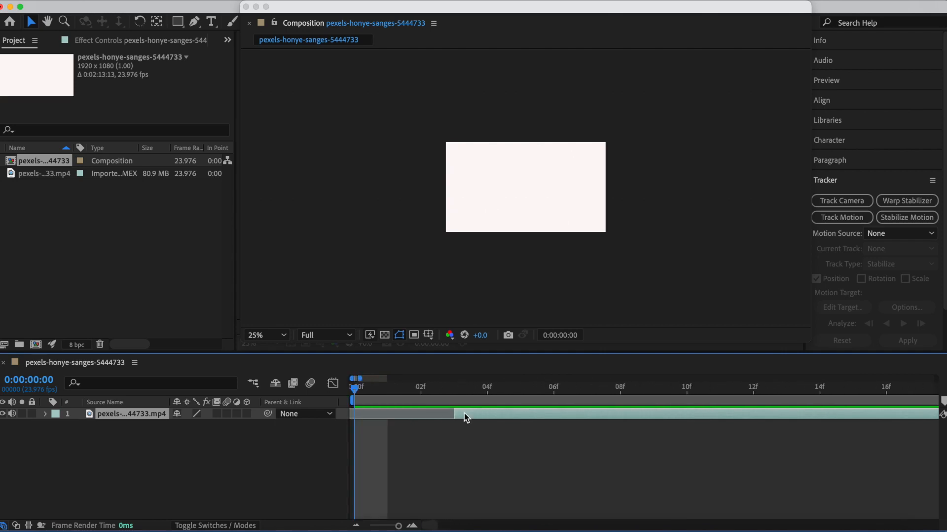
{"action": "left_click_drag", "start_coordinate": [476, 414], "coordinate": [370, 414]}
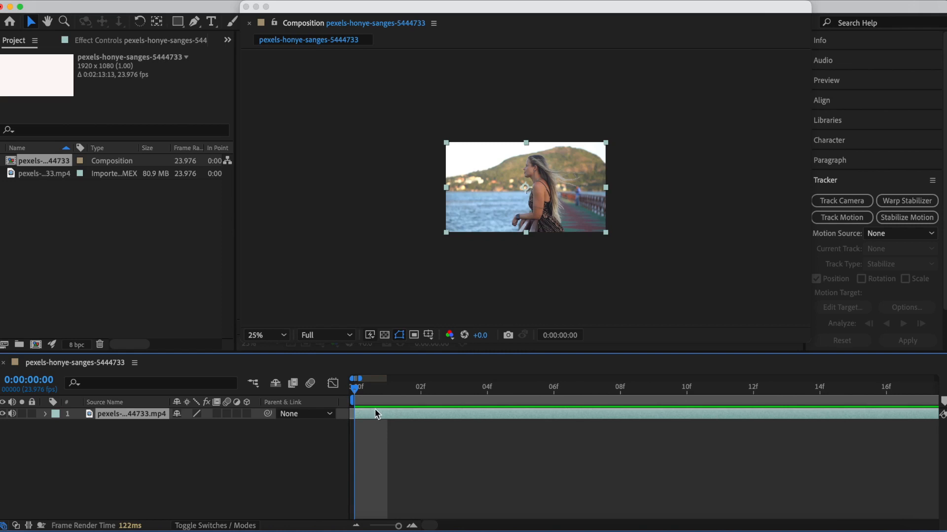
Step: Align the video layer's end with the end of the work area at about 7.5 seconds
{"action": "scroll", "coordinate": [486, 464], "scroll_direction": "right", "scroll_amount": 5}
{"action": "scroll", "coordinate": [485, 461], "scroll_direction": "down", "scroll_amount": 10}
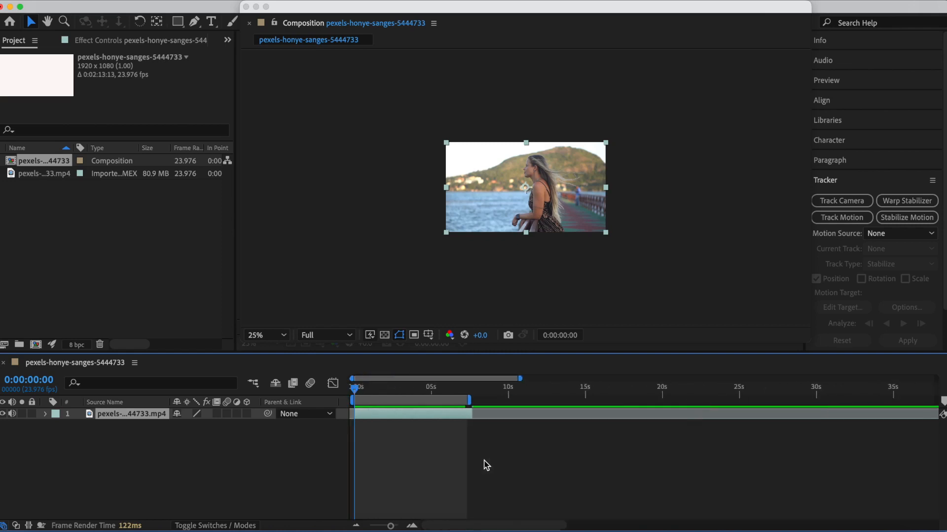
{"action": "left_click_drag", "start_coordinate": [479, 416], "coordinate": [474, 416]}
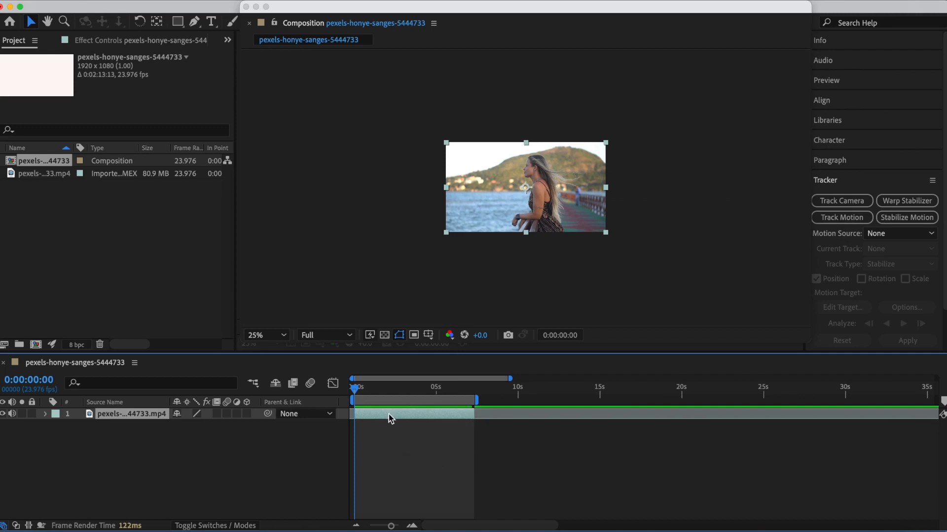
Step: Duplicate the trimmed video layer
{"action": "left_click", "coordinate": [106, 1]}
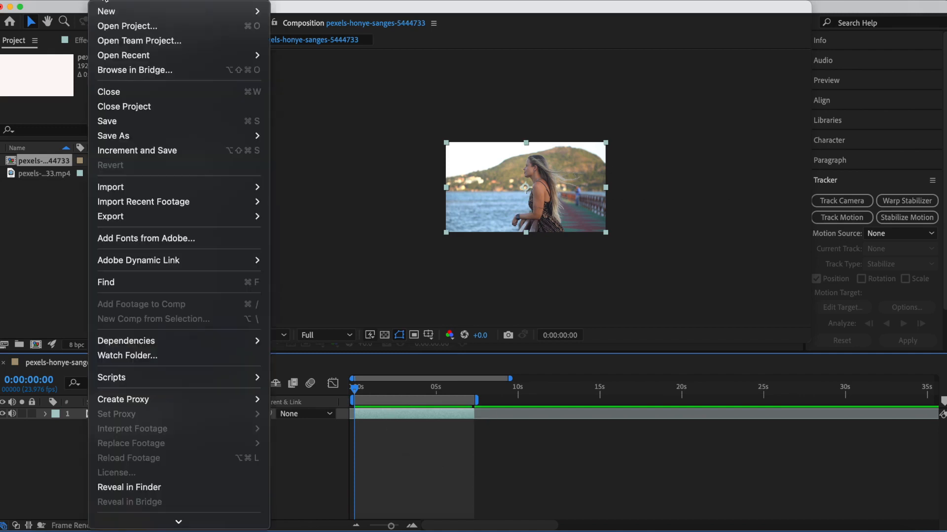
{"action": "mouse_move", "coordinate": [129, 4]}
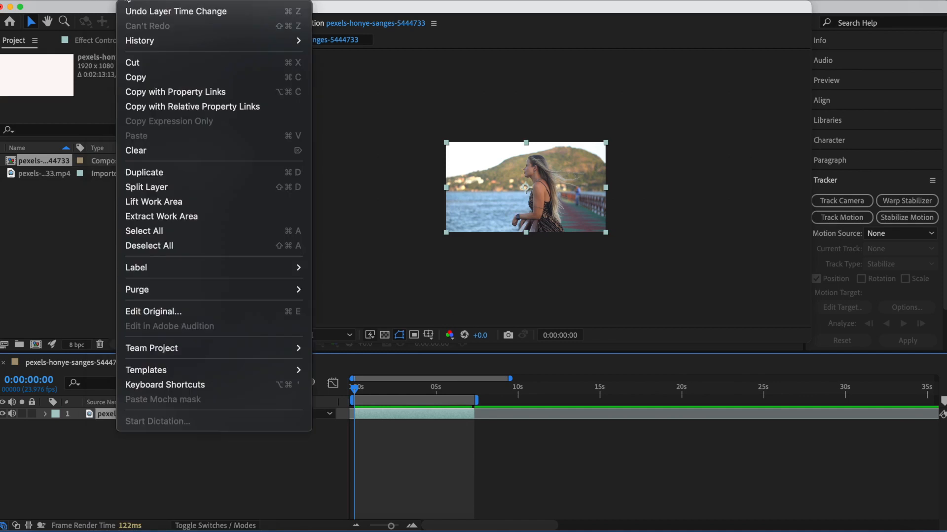
{"action": "left_click", "coordinate": [147, 174]}
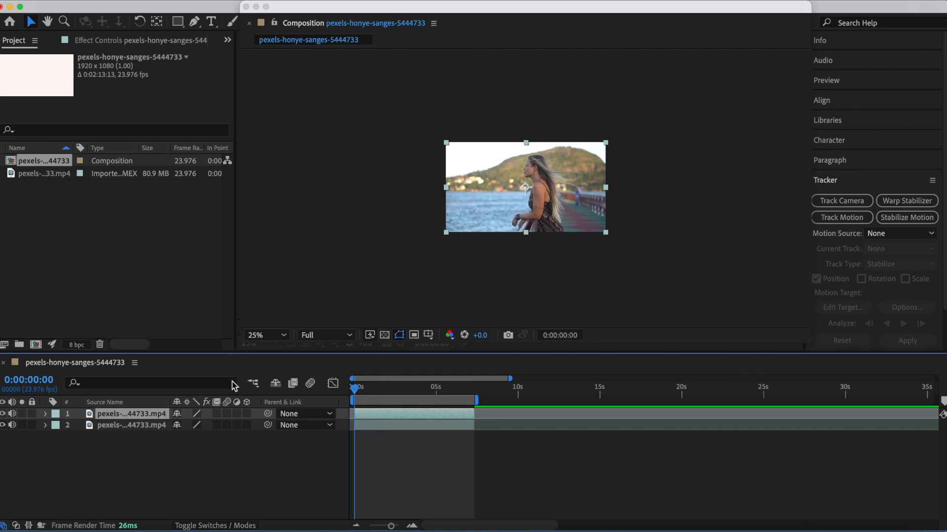
Step: Apply Freeze Frame to the upper video layer at 0:00:00:00 and move the playhead to 0:00:00:01
{"action": "right_click", "coordinate": [400, 412]}
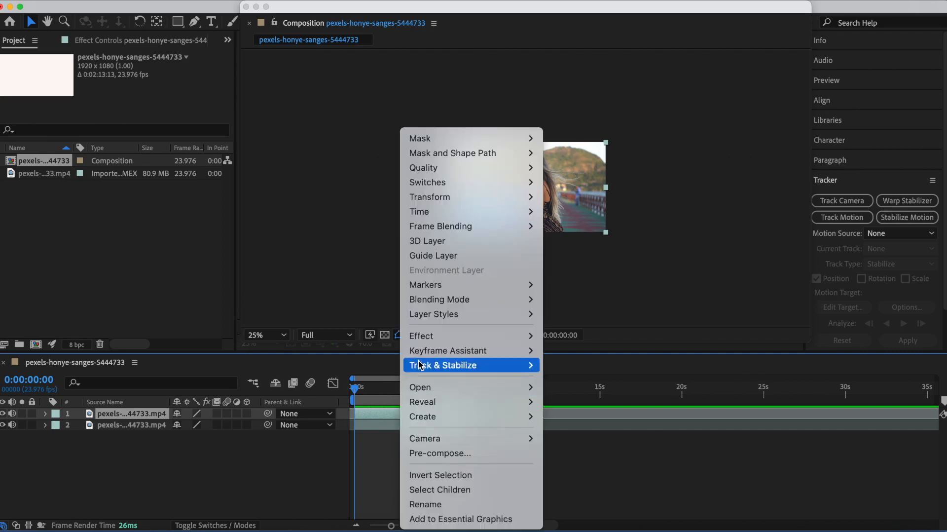
{"action": "mouse_move", "coordinate": [493, 212]}
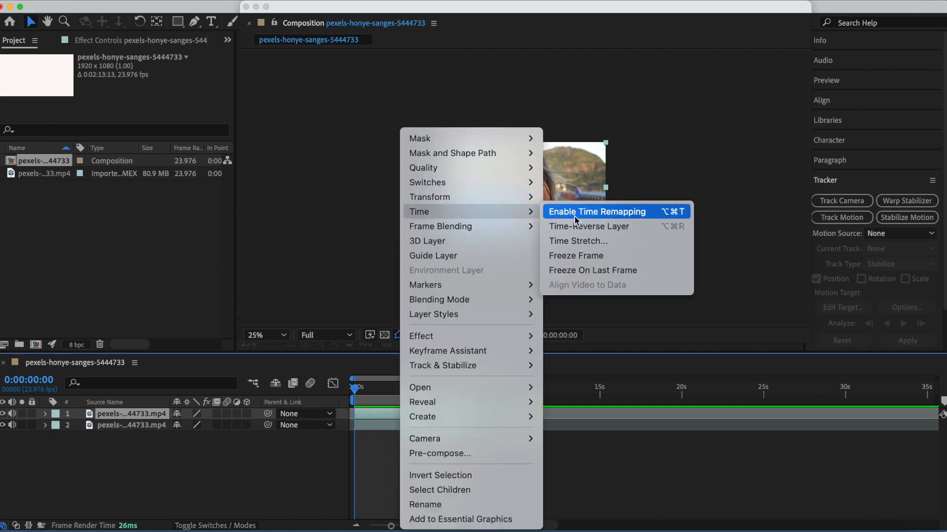
{"action": "left_click", "coordinate": [576, 254]}
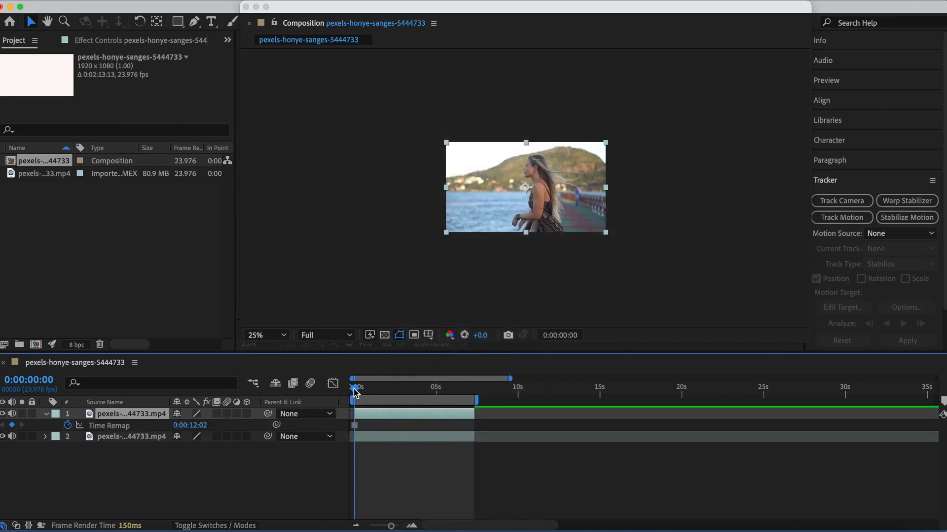
{"action": "mouse_move", "coordinate": [356, 392]}
{"action": "left_mouse_down"}
{"action": "mouse_move", "coordinate": [471, 379]}
{"action": "mouse_move", "coordinate": [341, 405]}
{"action": "mouse_move", "coordinate": [459, 388]}
{"action": "mouse_move", "coordinate": [356, 387]}
{"action": "mouse_move", "coordinate": [357, 395]}
{"action": "left_mouse_up"}
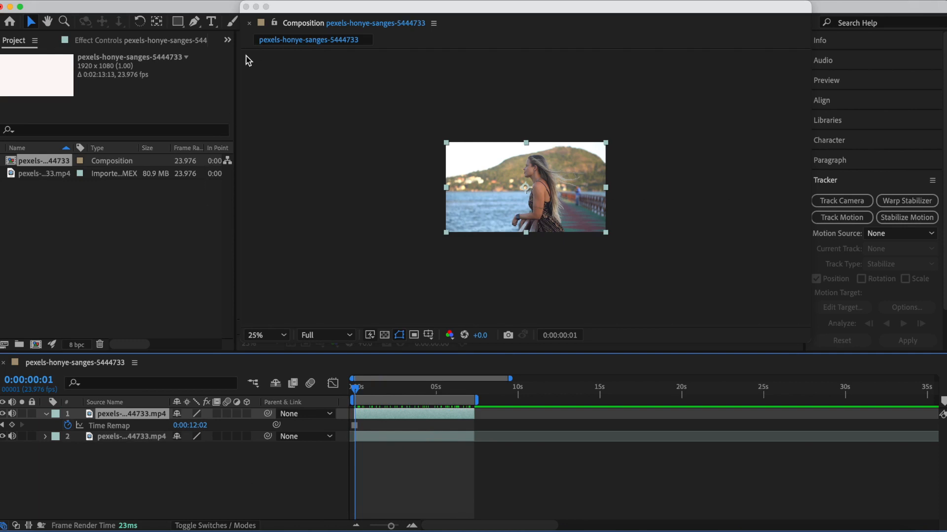
Step: Draw a closed Pen tool mask around the woman's blowing hair on the frozen upper layer
{"action": "left_click", "coordinate": [196, 22]}
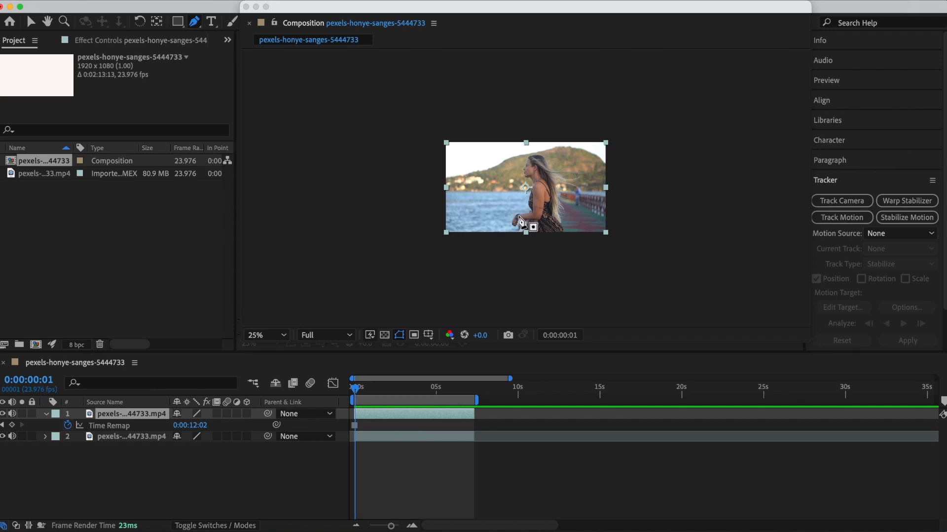
{"action": "left_click", "coordinate": [562, 220]}
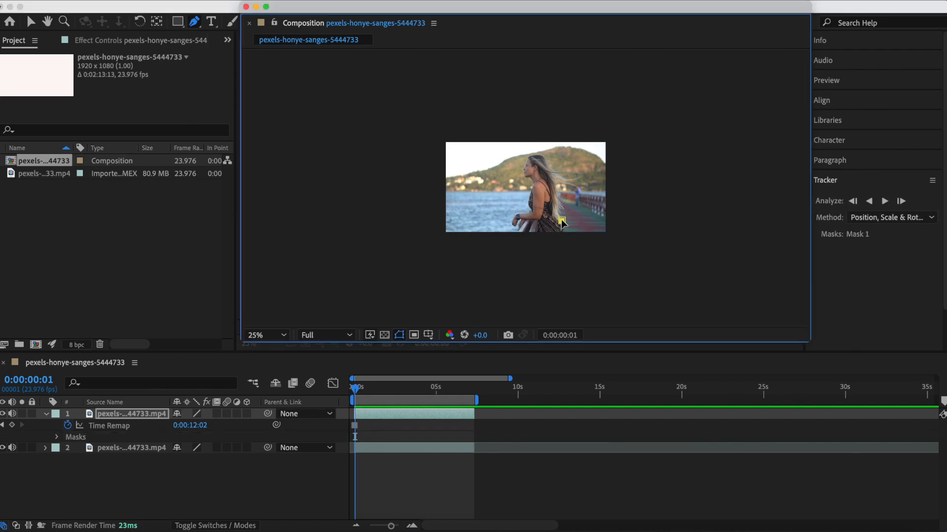
{"action": "left_click", "coordinate": [554, 199]}
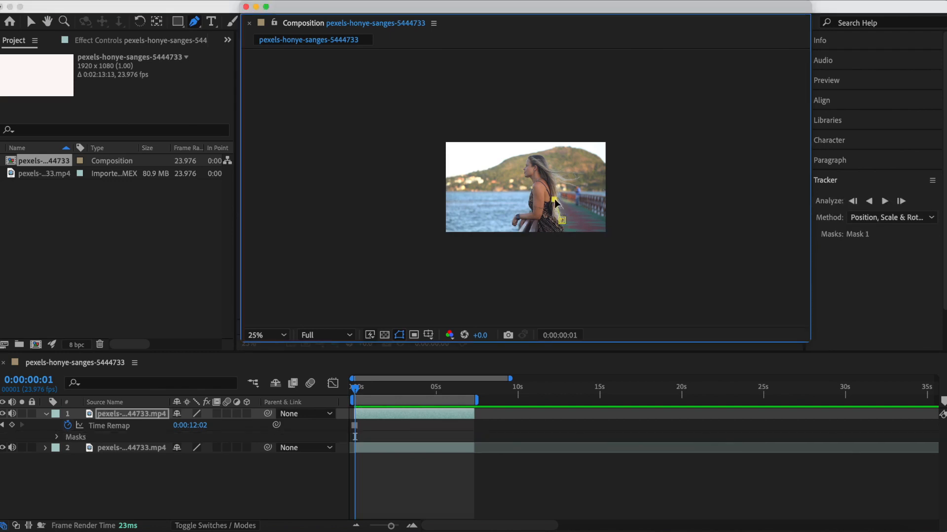
{"action": "left_click", "coordinate": [543, 170]}
{"action": "left_click", "coordinate": [558, 160]}
{"action": "left_click", "coordinate": [573, 169]}
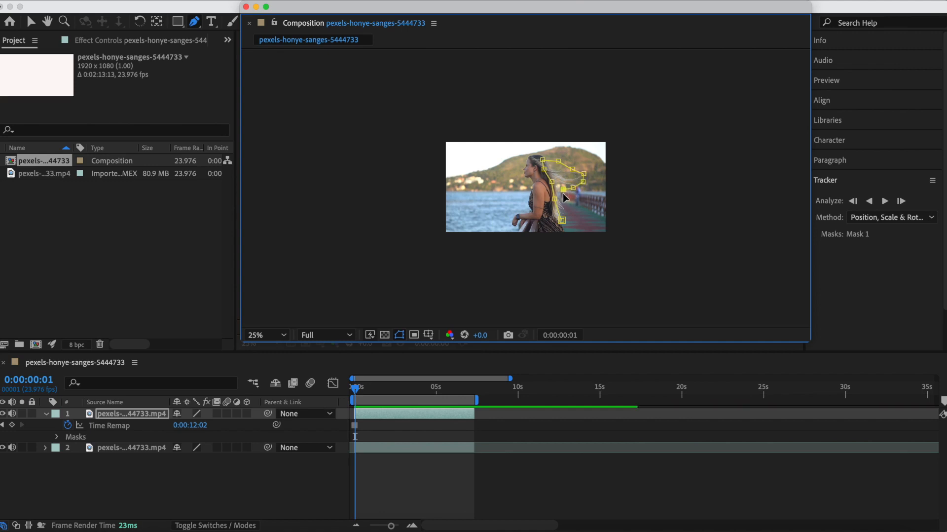
{"action": "left_click", "coordinate": [565, 202]}
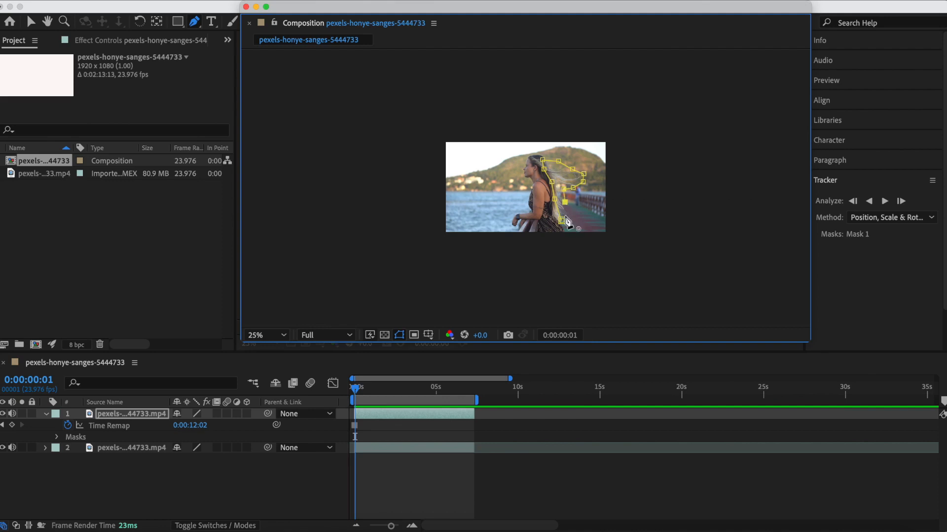
{"action": "left_click", "coordinate": [563, 221]}
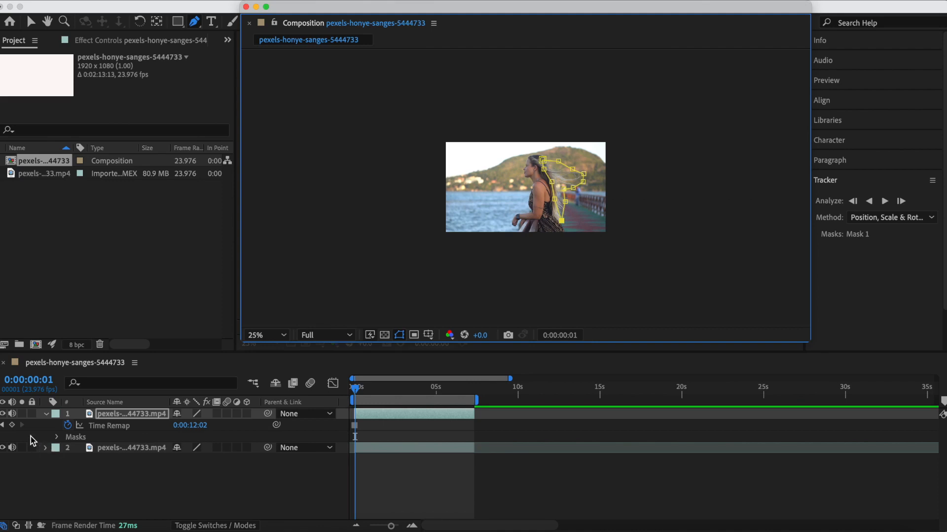
Step: Set Mask 1 to Subtract and its Mask Feather to 37 pixels, with the playhead at 0:00:00:00
{"action": "left_click", "coordinate": [56, 438]}
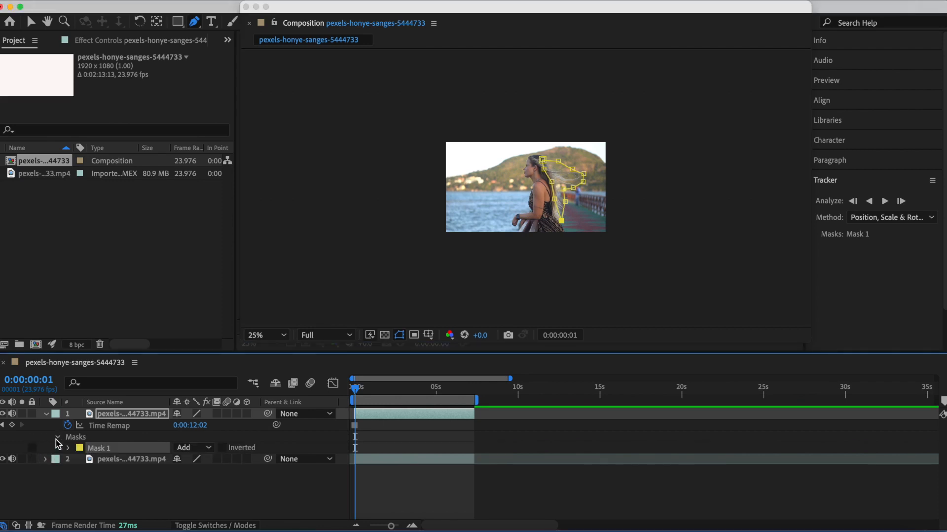
{"action": "left_click", "coordinate": [209, 448]}
{"action": "left_click", "coordinate": [212, 461]}
{"action": "mouse_move", "coordinate": [356, 390]}
{"action": "left_mouse_down"}
{"action": "mouse_move", "coordinate": [417, 394]}
{"action": "mouse_move", "coordinate": [351, 403]}
{"action": "left_mouse_up"}
{"action": "left_click", "coordinate": [69, 448]}
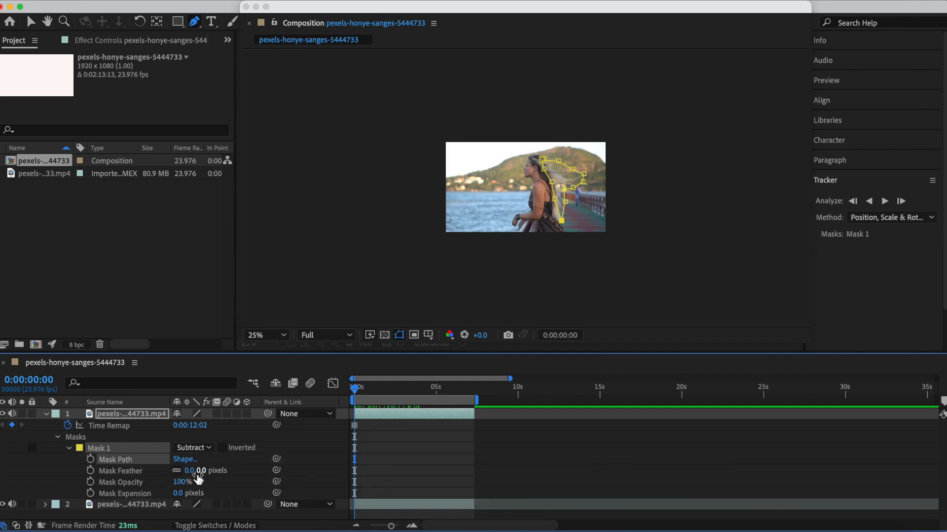
{"action": "left_click_drag", "start_coordinate": [199, 476], "coordinate": [217, 471]}
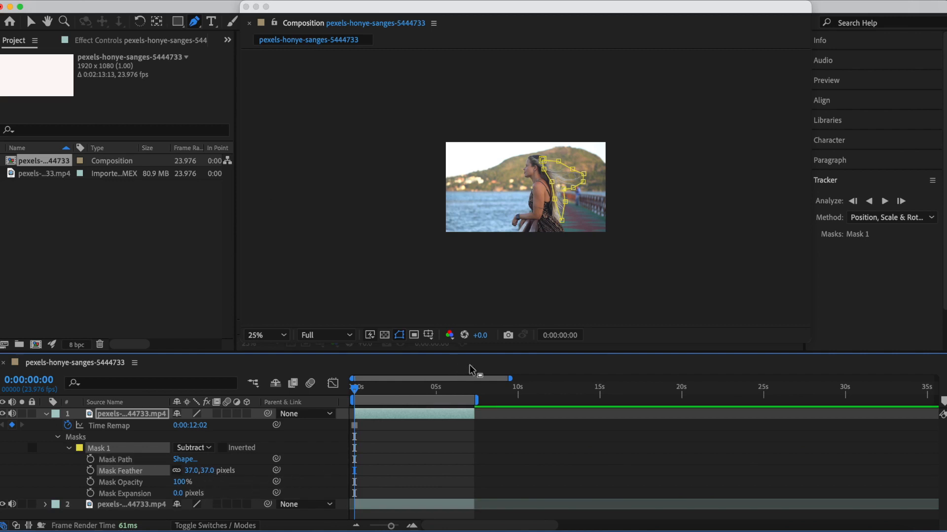
Step: Pull the two Mask 1 points beneath the blowing hair inward toward the woman's back, viewing the composition at 50%, and preview the result
{"action": "left_click", "coordinate": [282, 335]}
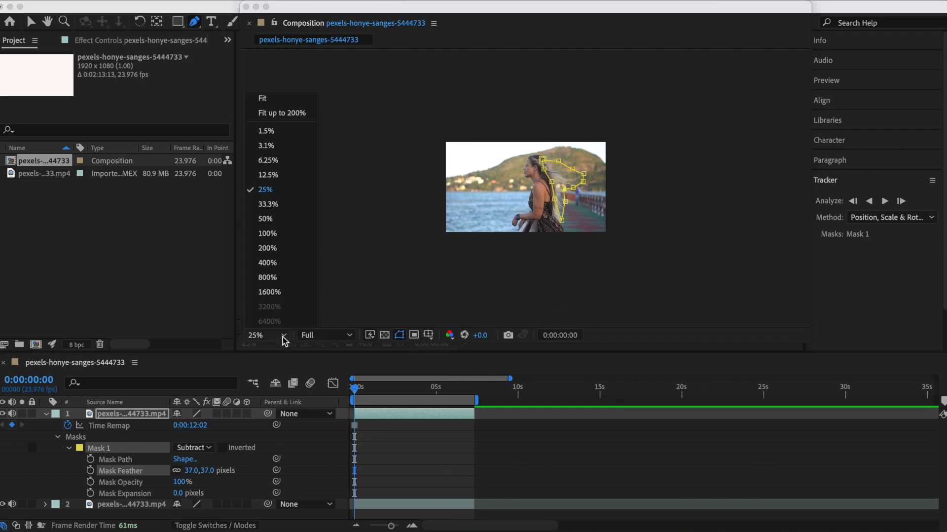
{"action": "left_click", "coordinate": [272, 221]}
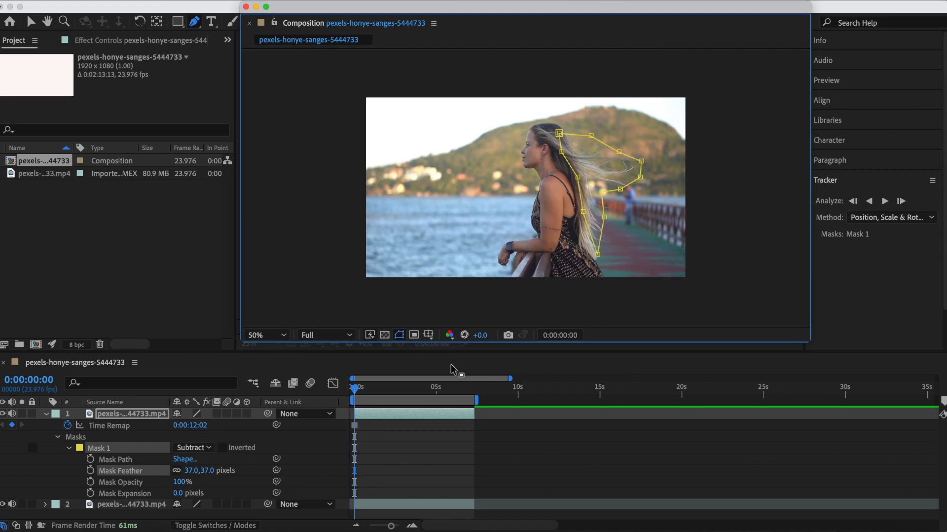
{"action": "key", "text": "space"}
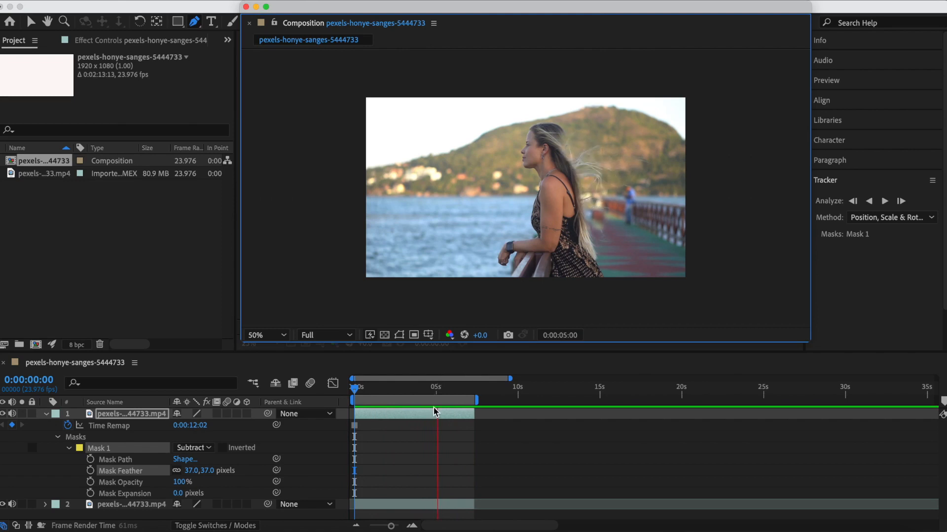
{"action": "left_click", "coordinate": [400, 402]}
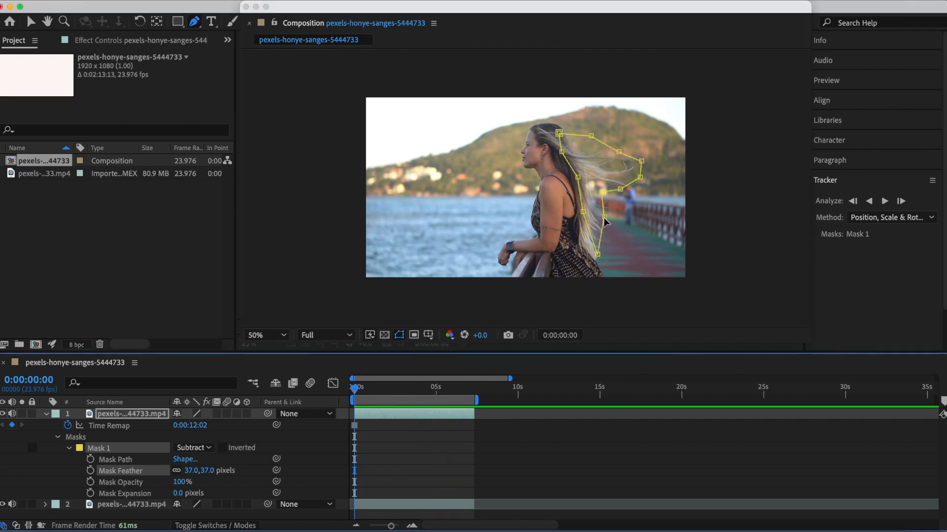
{"action": "left_click_drag", "start_coordinate": [605, 217], "coordinate": [600, 211]}
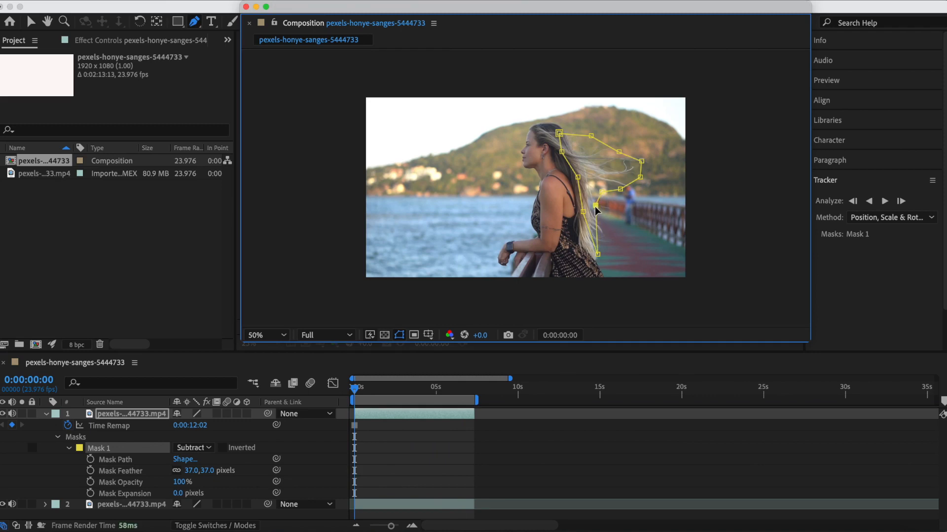
{"action": "left_click_drag", "start_coordinate": [599, 192], "coordinate": [596, 188]}
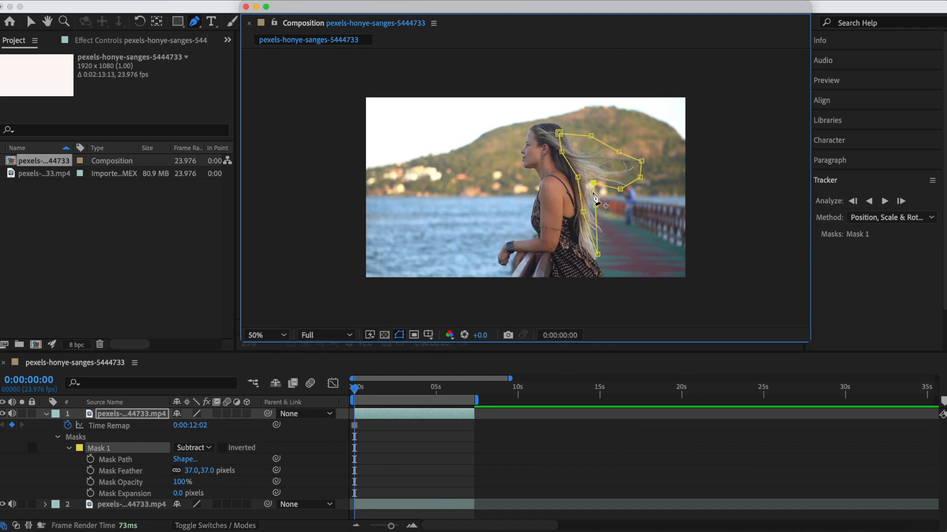
{"action": "key", "text": "space"}
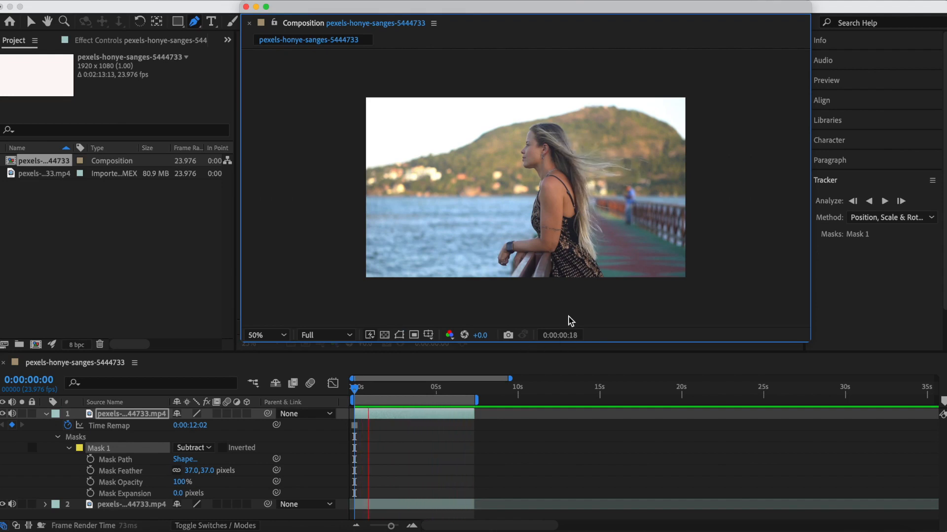
{"action": "key", "text": "space"}
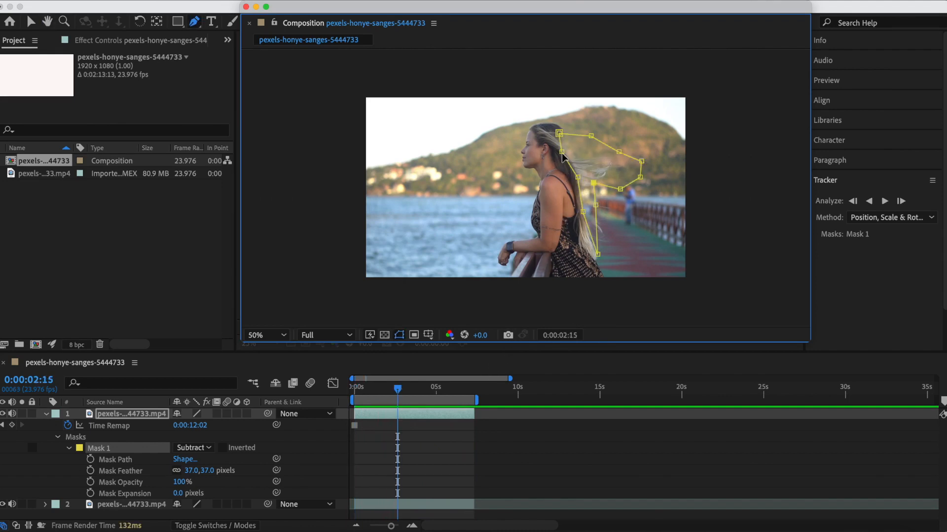
Step: Move the two Mask 1 points at the back of the woman's head away from her face and preview from 0:00:00:00
{"action": "left_click_drag", "start_coordinate": [563, 154], "coordinate": [567, 132]}
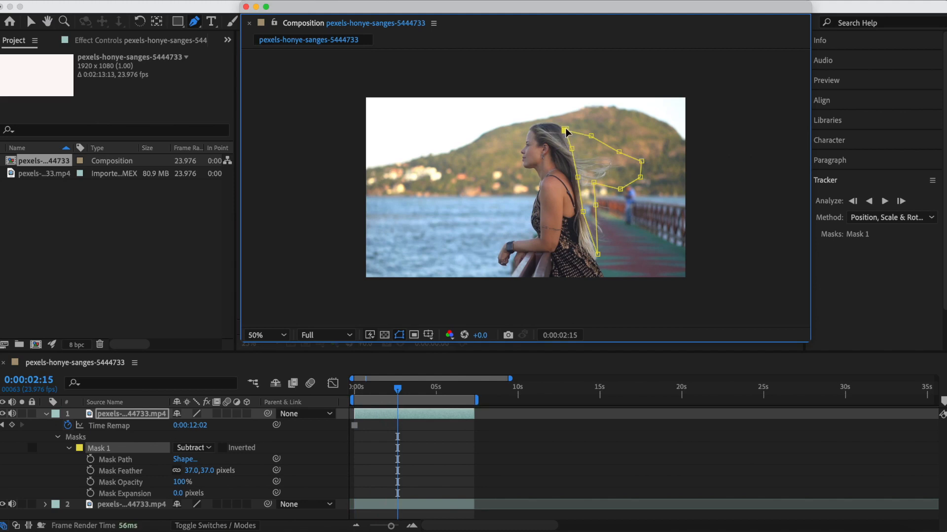
{"action": "key", "text": "space"}
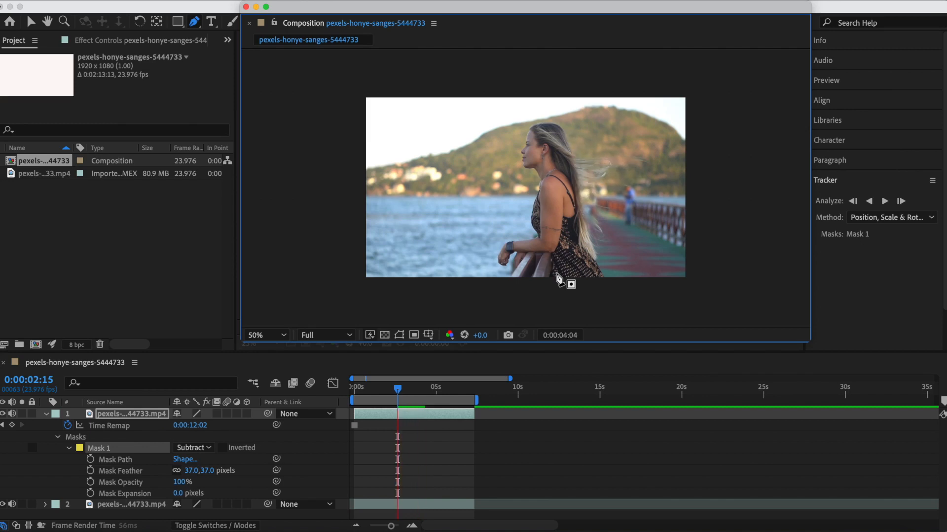
{"action": "left_click_drag", "start_coordinate": [400, 393], "coordinate": [355, 395]}
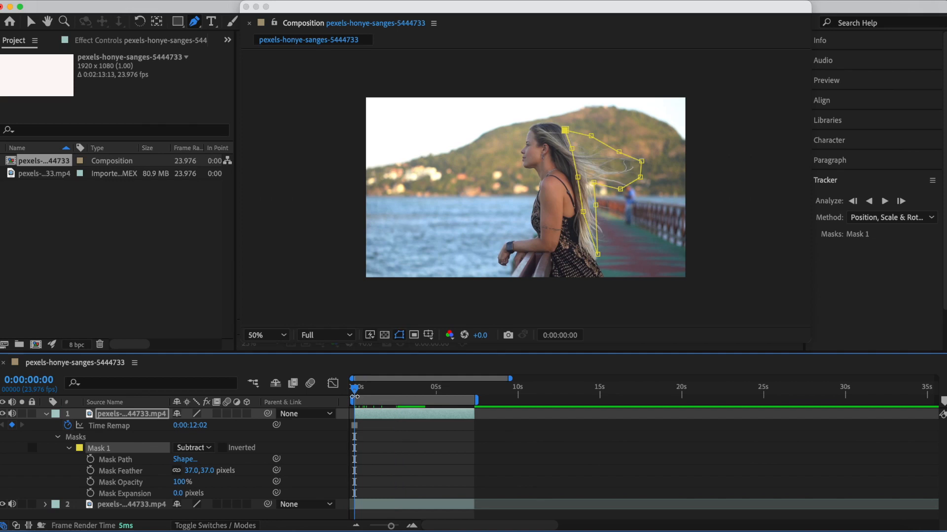
{"action": "key", "text": "space"}
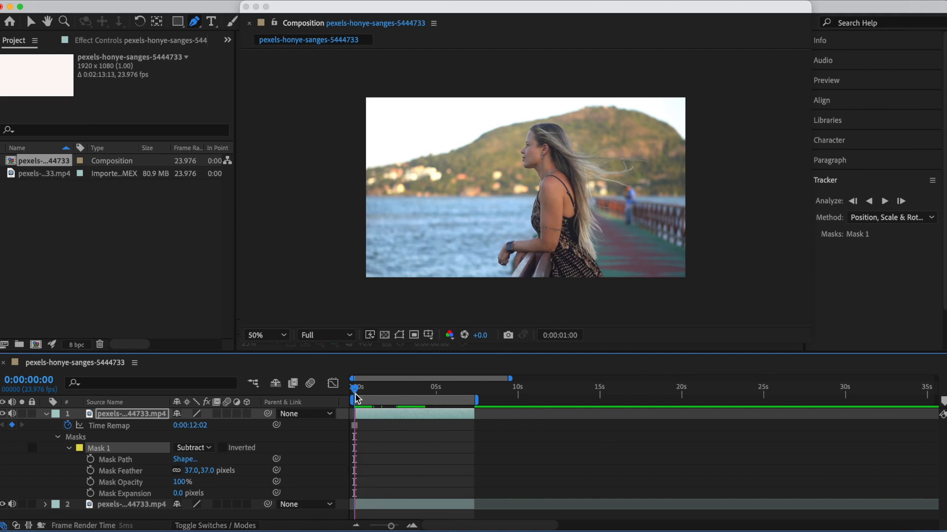
{"action": "mouse_move", "coordinate": [359, 396]}
{"action": "left_mouse_down"}
{"action": "mouse_move", "coordinate": [355, 388]}
{"action": "mouse_move", "coordinate": [493, 393]}
{"action": "mouse_move", "coordinate": [355, 415]}
{"action": "left_mouse_up"}
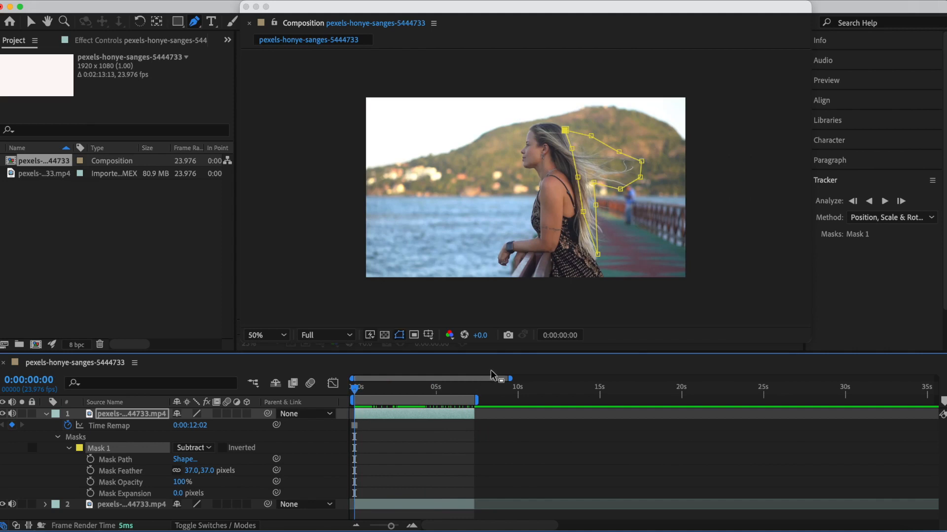
{"action": "key", "text": "space"}
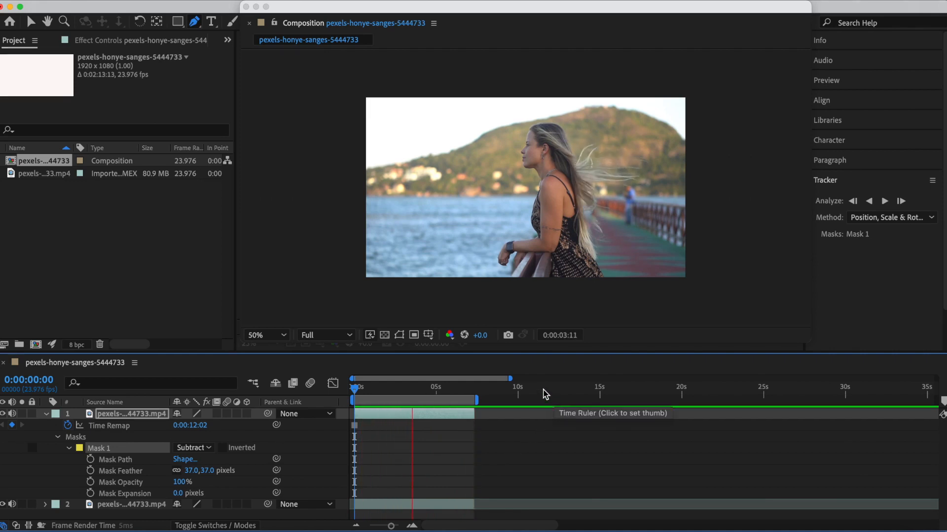
{"action": "key", "text": "space"}
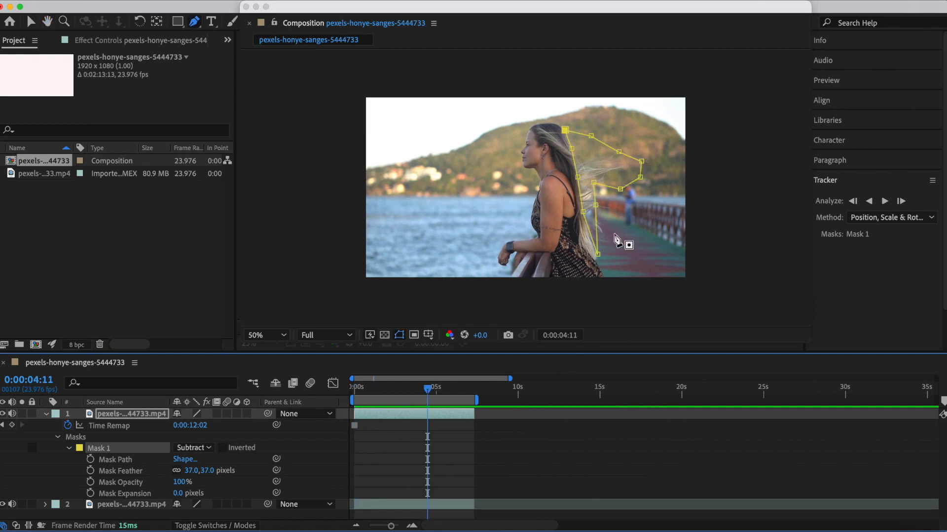
Step: Lower the Mask 1 point on the upper edge beside the head closer to the hair and preview the result
{"action": "left_click", "coordinate": [592, 136]}
{"action": "left_click_drag", "start_coordinate": [591, 136], "coordinate": [582, 157]}
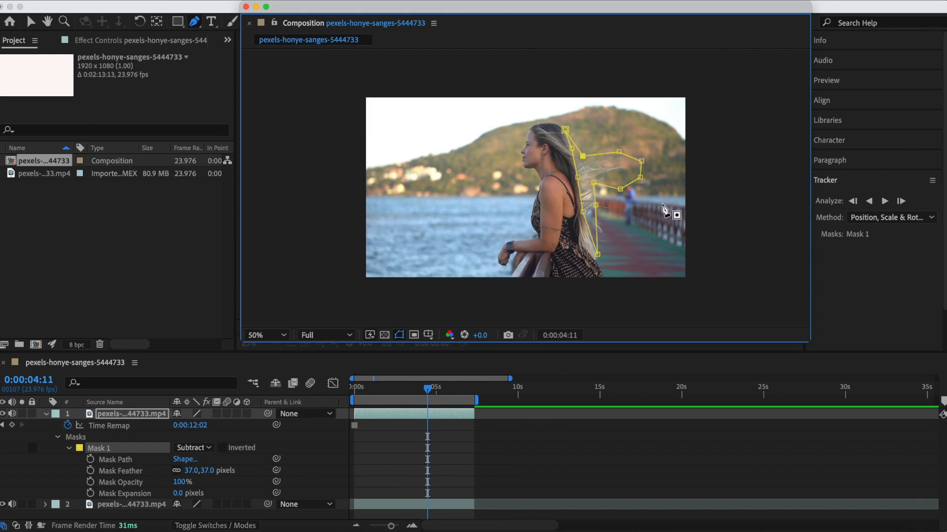
{"action": "key", "text": "space"}
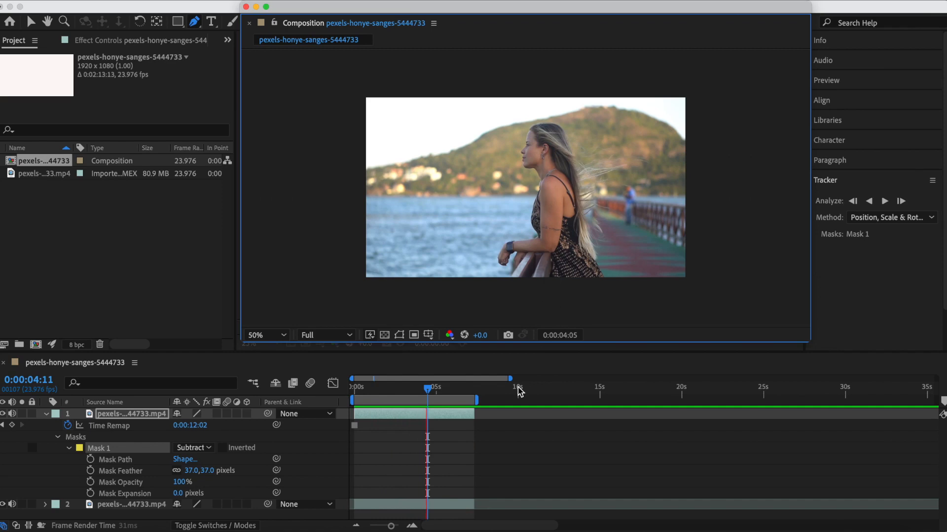
Step: Duplicate the masked frozen layer and shift the copy to start where the original ends
{"action": "left_click_drag", "start_coordinate": [509, 378], "coordinate": [602, 378]}
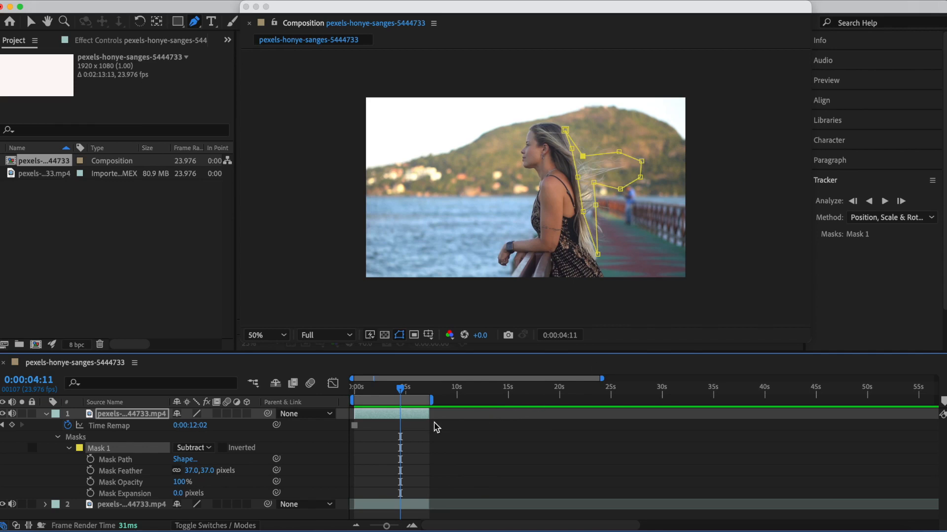
{"action": "left_click", "coordinate": [46, 414]}
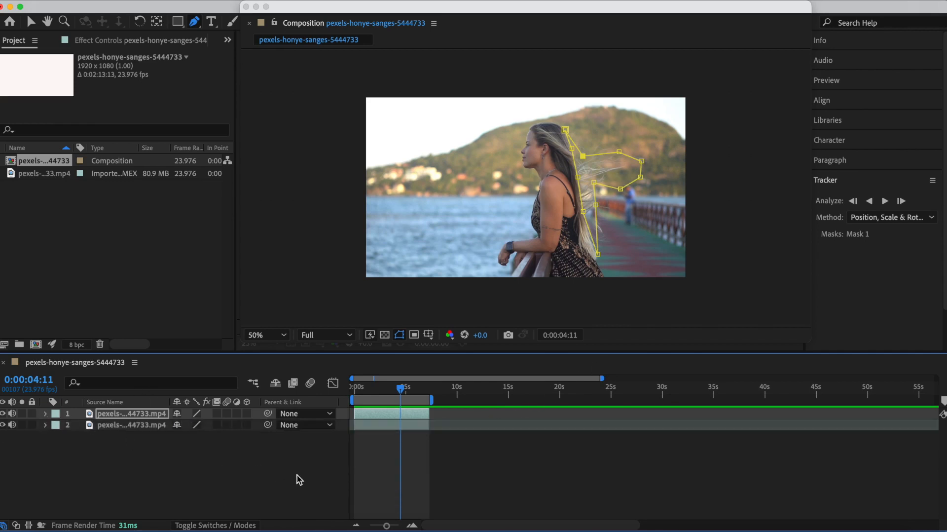
{"action": "left_click", "coordinate": [384, 417]}
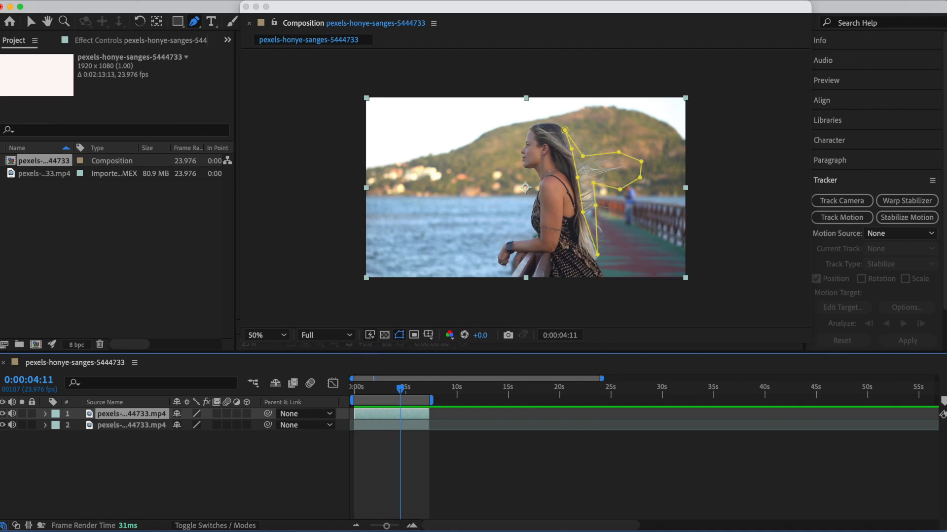
{"action": "left_click", "coordinate": [133, 1]}
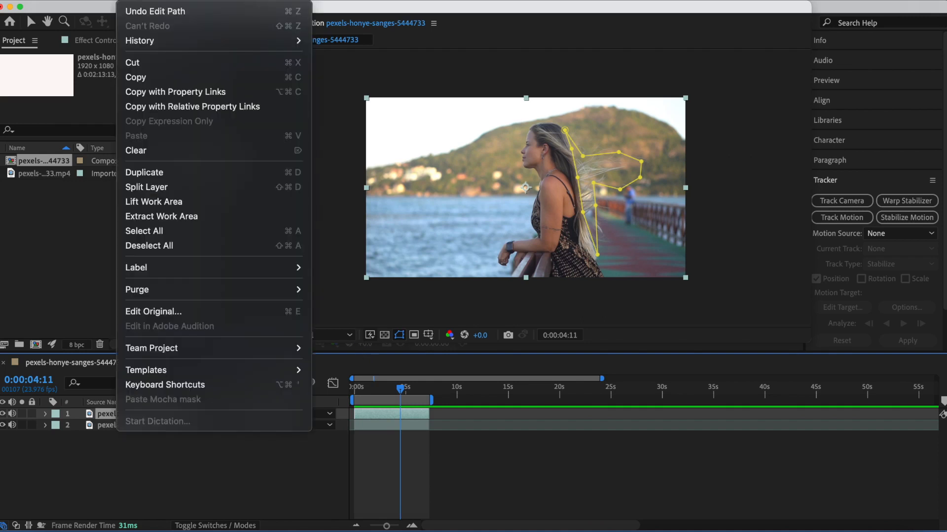
{"action": "left_click", "coordinate": [148, 172]}
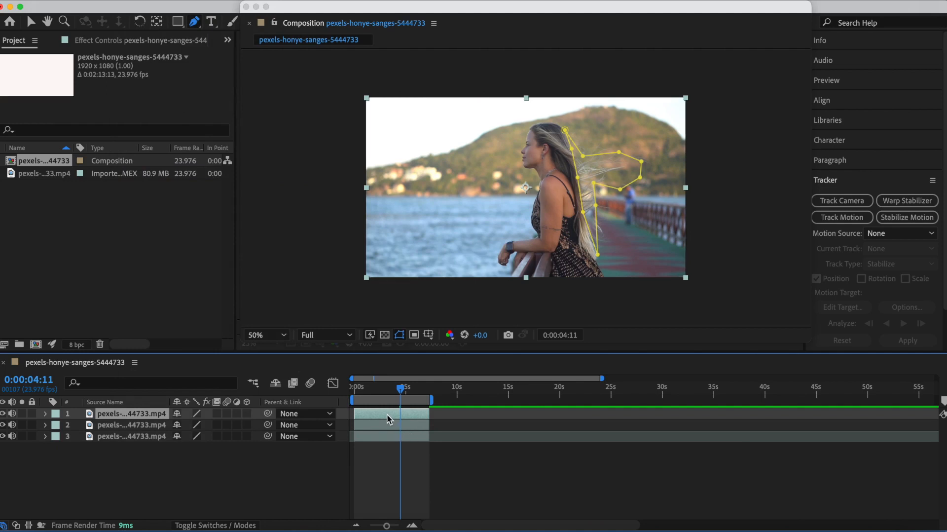
{"action": "left_click_drag", "start_coordinate": [388, 417], "coordinate": [461, 411]}
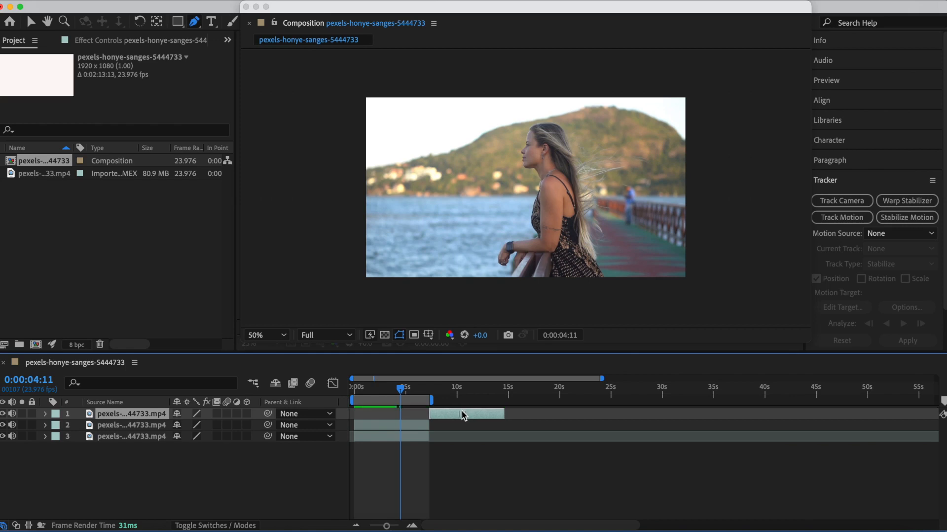
Step: Duplicate the moving video layer and shift the copy to start where the original ends, aligned with the second frozen clip
{"action": "left_click", "coordinate": [390, 437]}
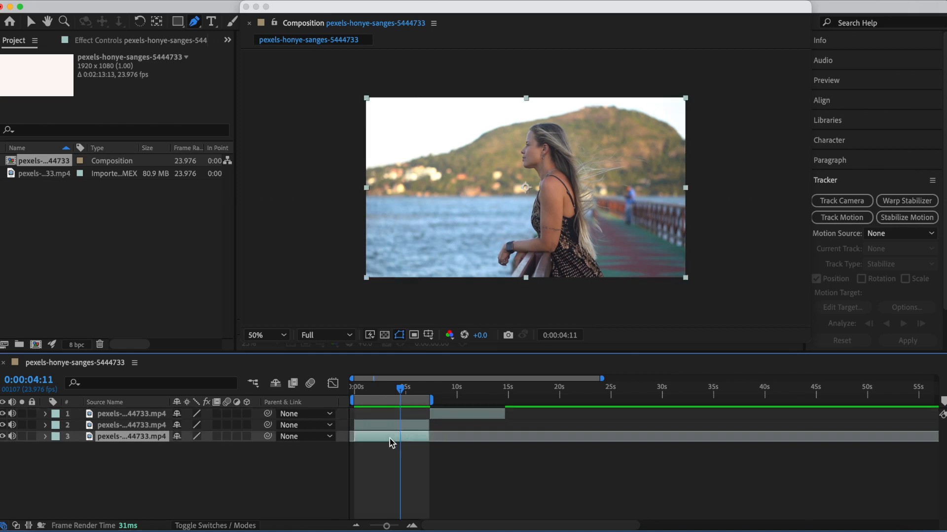
{"action": "left_click", "coordinate": [131, 2]}
{"action": "left_click", "coordinate": [136, 171]}
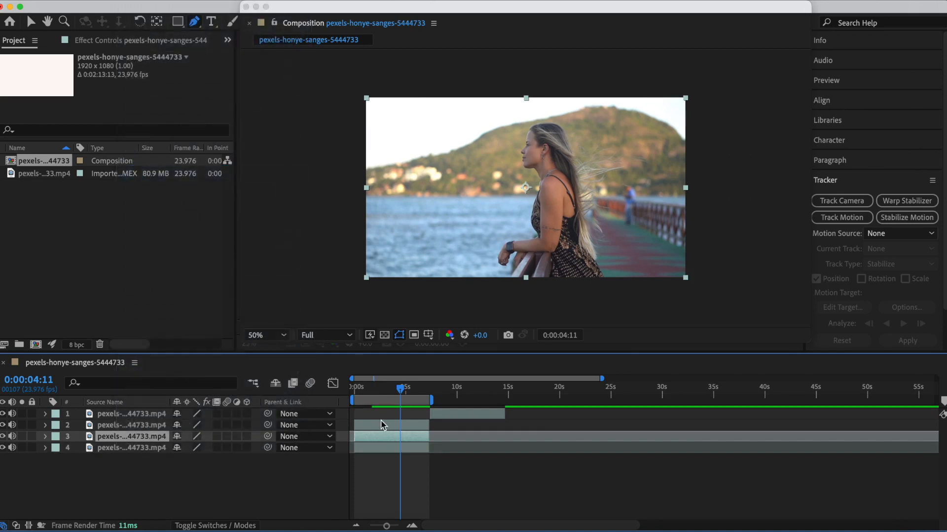
{"action": "left_click_drag", "start_coordinate": [396, 438], "coordinate": [473, 439]}
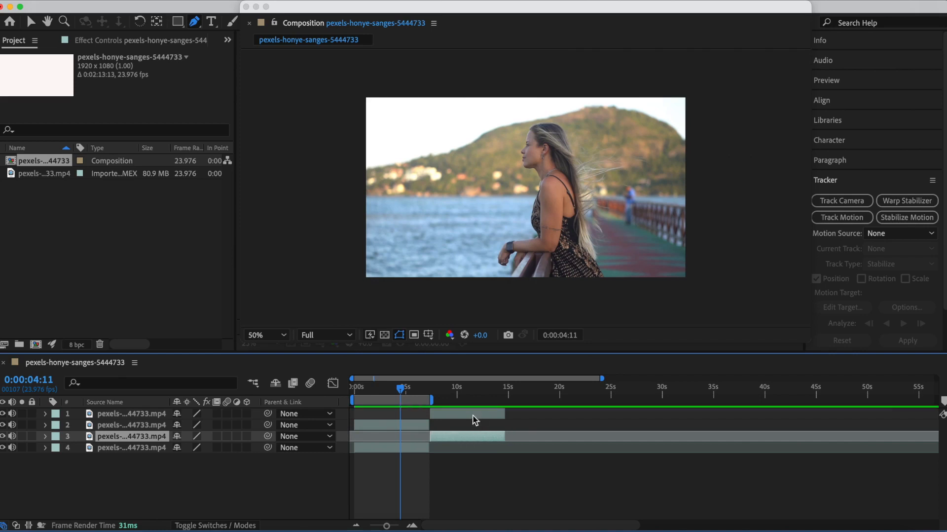
Step: Apply Time-Reverse Layer to the shifted copy of the moving video
{"action": "right_click", "coordinate": [478, 441]}
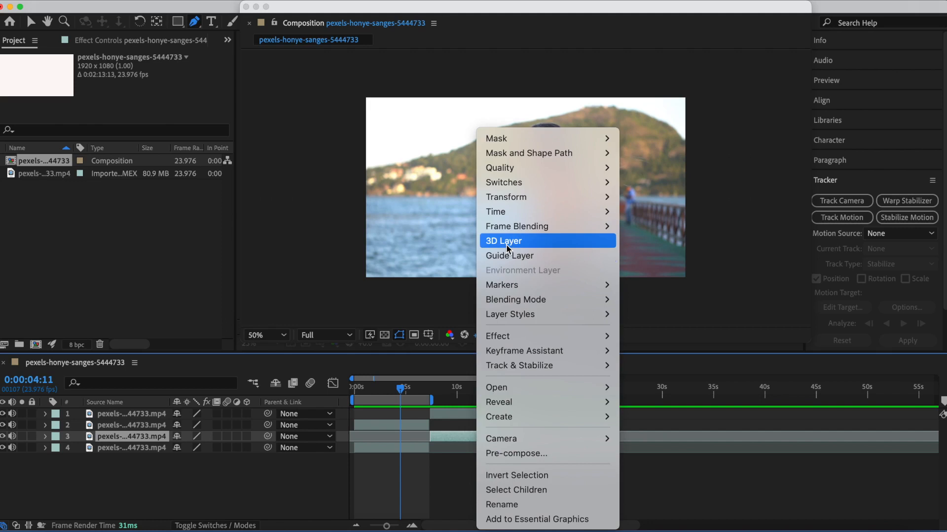
{"action": "mouse_move", "coordinate": [510, 219]}
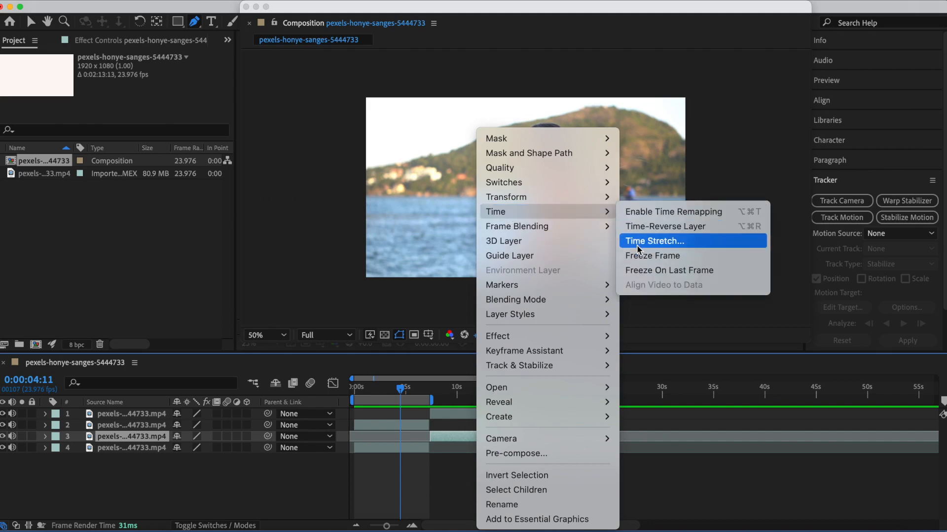
{"action": "left_click", "coordinate": [644, 227]}
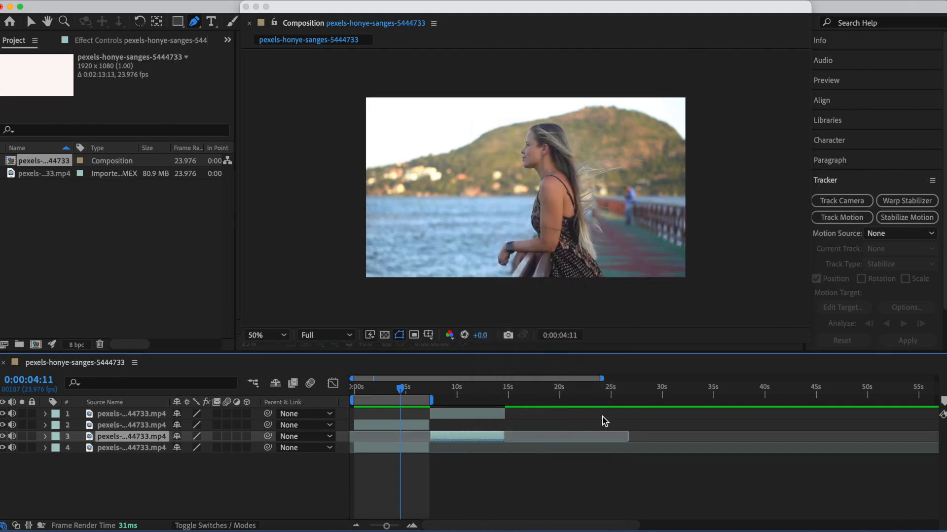
Step: Extend the work area to the end of the second pair of clips and preview the forward and reversed sequence
{"action": "left_click_drag", "start_coordinate": [604, 379], "coordinate": [550, 383]}
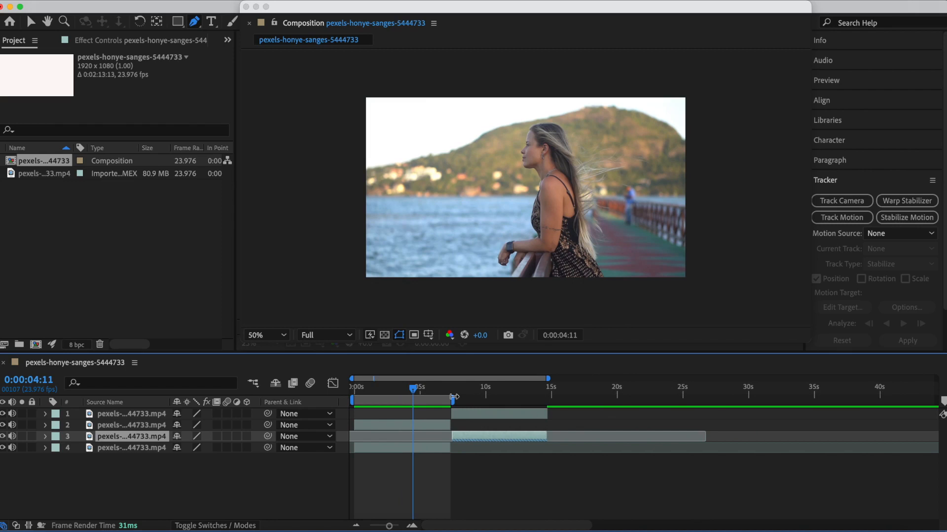
{"action": "key", "text": "space"}
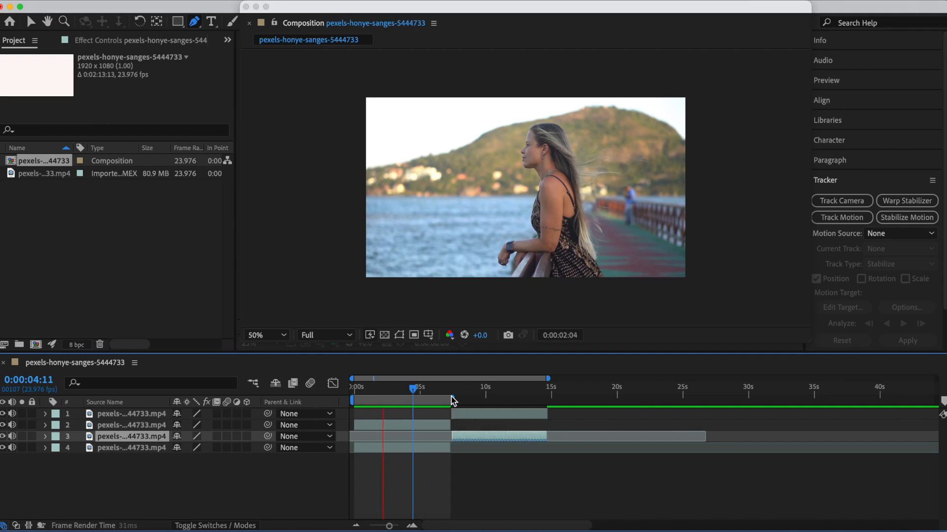
{"action": "key", "text": "space"}
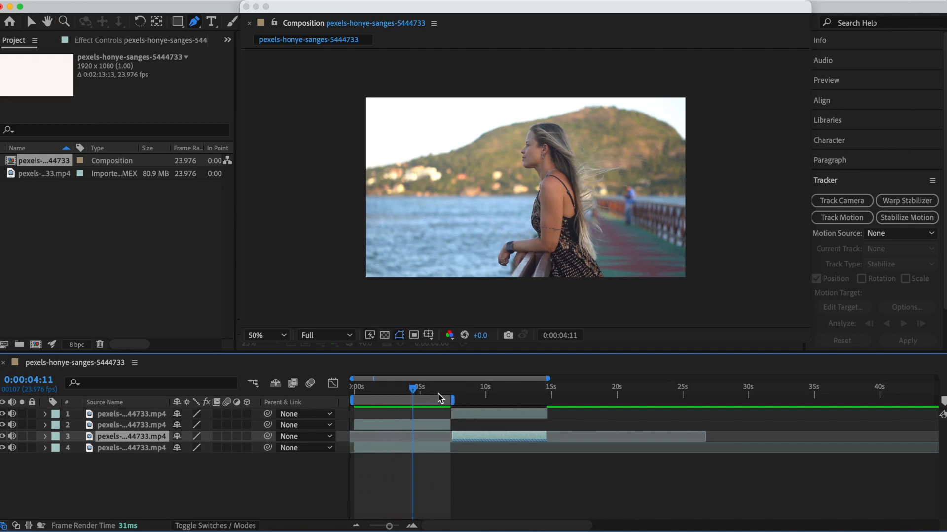
{"action": "left_click_drag", "start_coordinate": [457, 396], "coordinate": [551, 398]}
{"action": "key", "text": "space"}
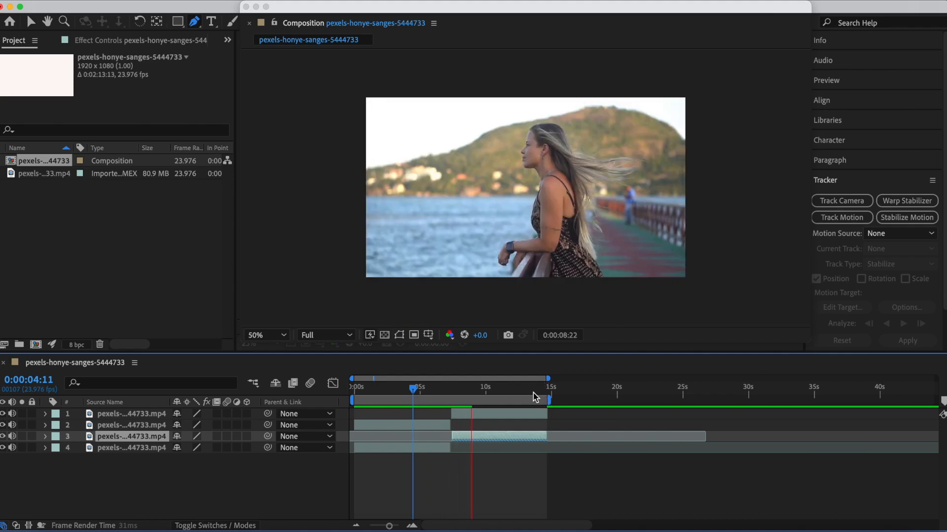
{"action": "scroll", "coordinate": [492, 463], "scroll_direction": "up", "scroll_amount": 5}
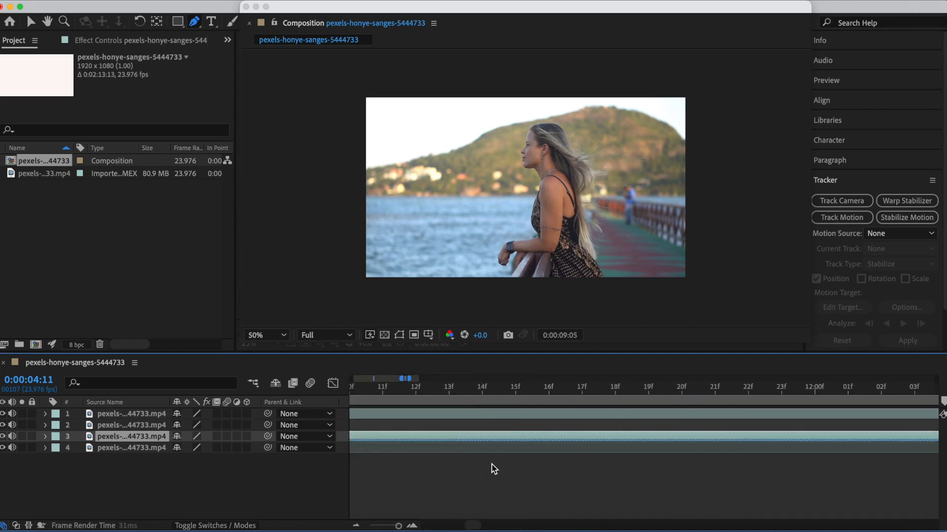
{"action": "scroll", "coordinate": [492, 464], "scroll_direction": "down", "scroll_amount": 4}
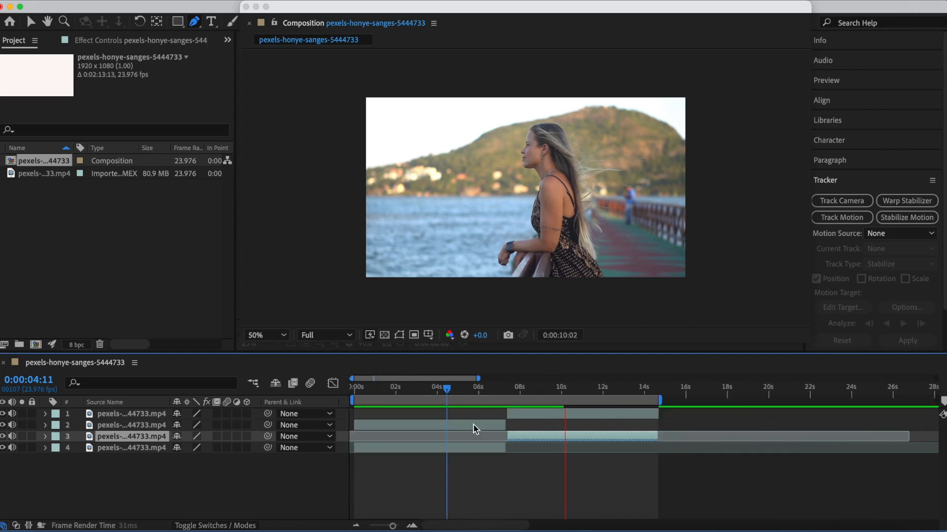
Step: Close the gap between the clip pairs by extending the starts of both second clips to the first pair's end, and preview the sequence
{"action": "key", "text": "space"}
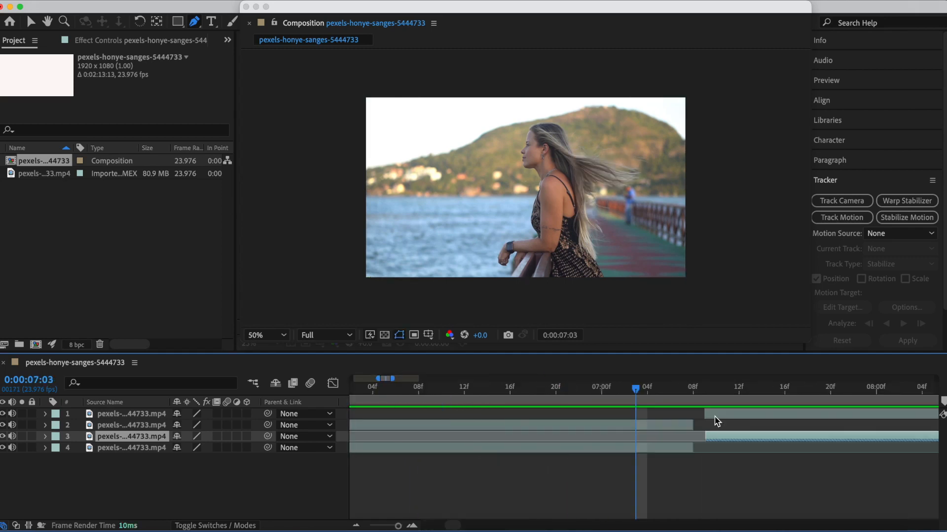
{"action": "left_click_drag", "start_coordinate": [704, 435], "coordinate": [693, 435]}
{"action": "left_click", "coordinate": [707, 417]}
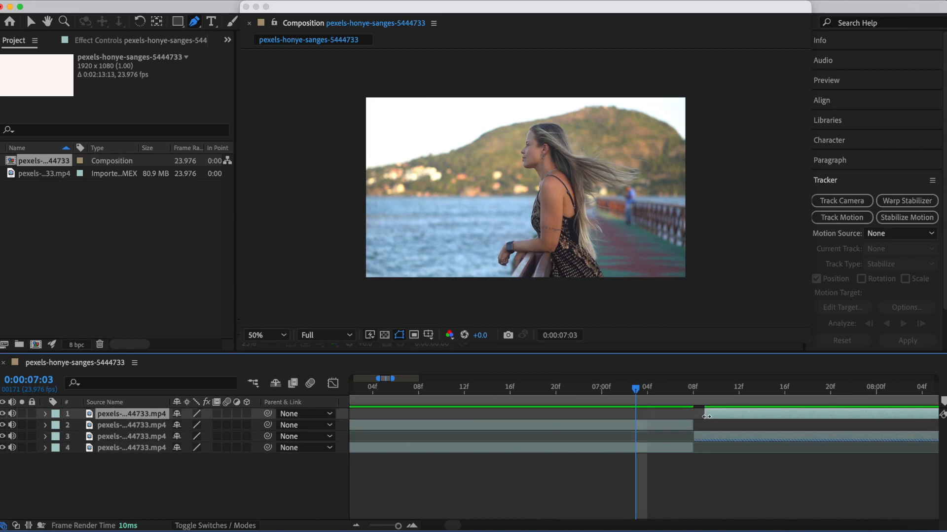
{"action": "left_click_drag", "start_coordinate": [706, 416], "coordinate": [695, 416]}
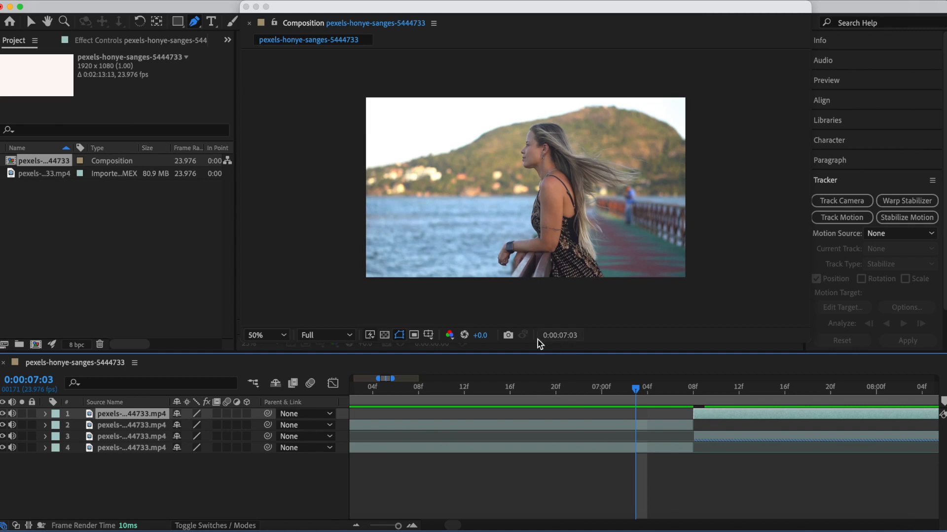
{"action": "key", "text": "space"}
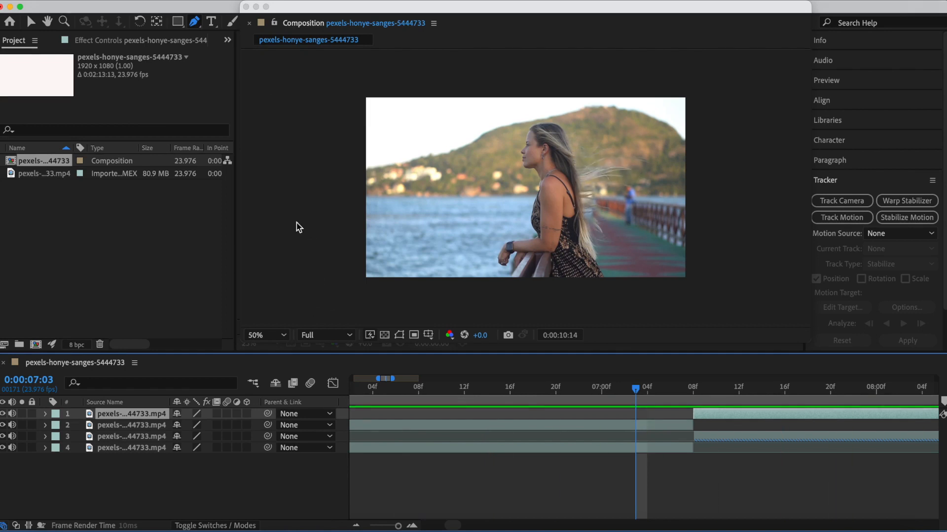
{"action": "key", "text": "space"}
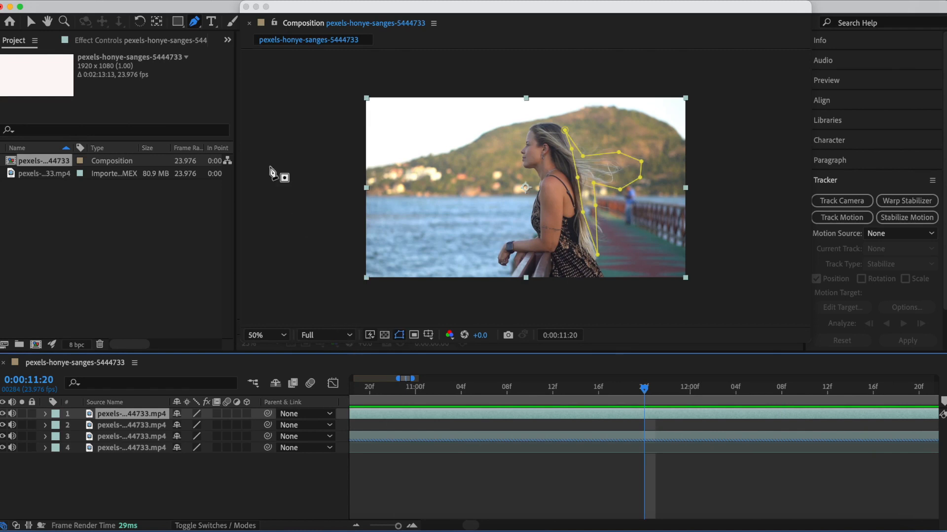
Step: Add the composition to the Adobe Media Encoder queue and collapse the failed job's output listing there
{"action": "left_click", "coordinate": [109, 4]}
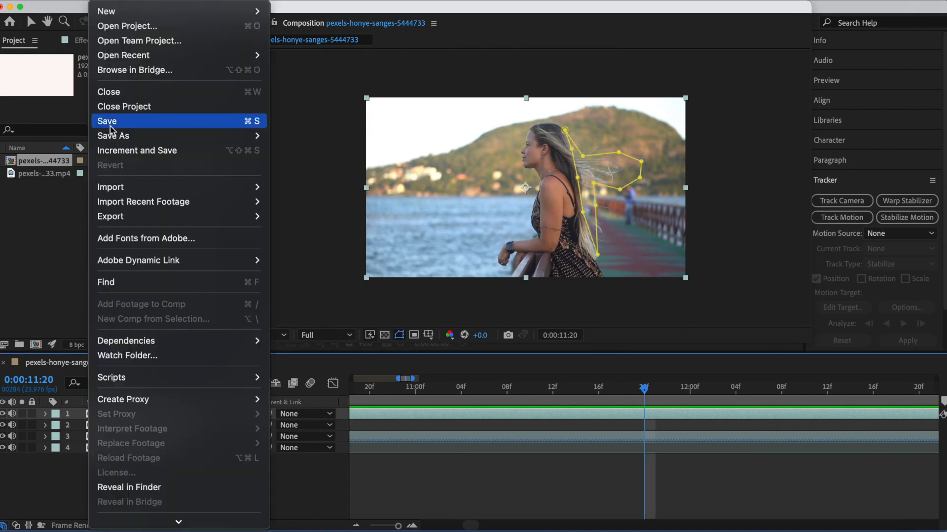
{"action": "mouse_move", "coordinate": [117, 216]}
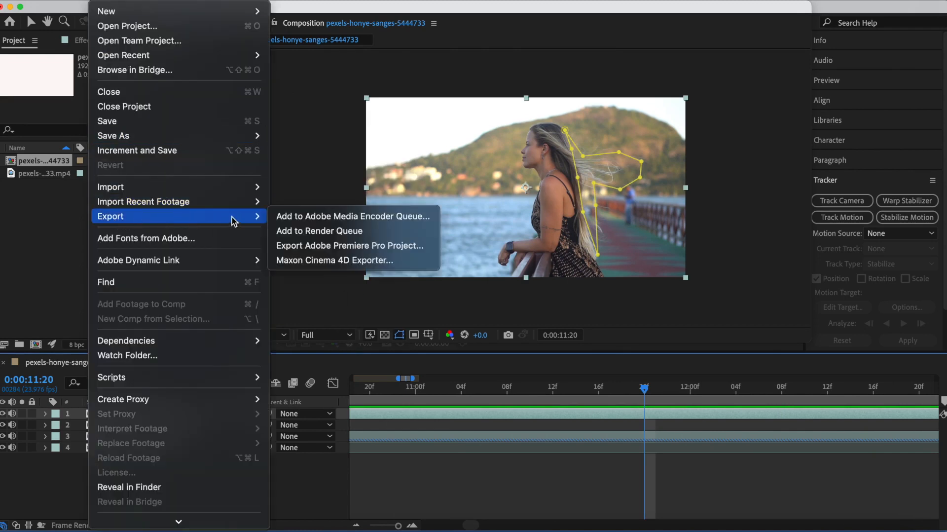
{"action": "left_click", "coordinate": [306, 217]}
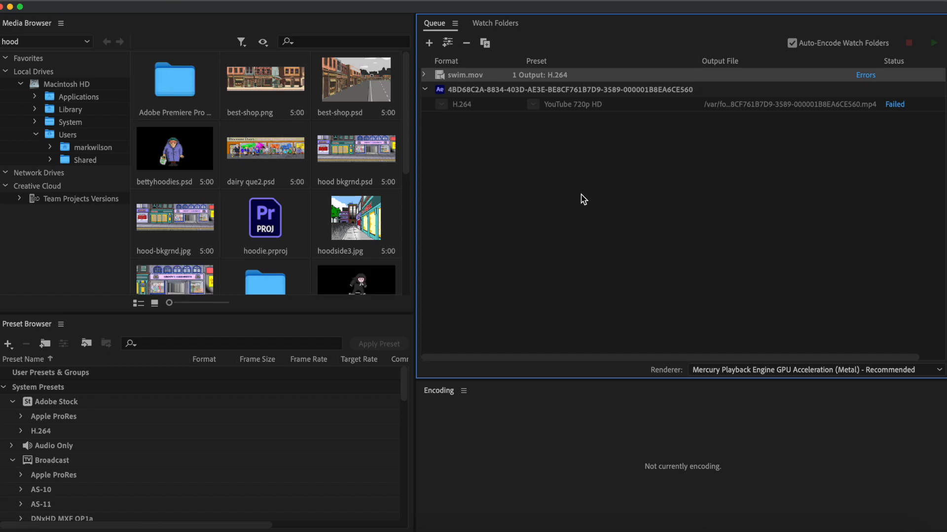
{"action": "left_click", "coordinate": [425, 89]}
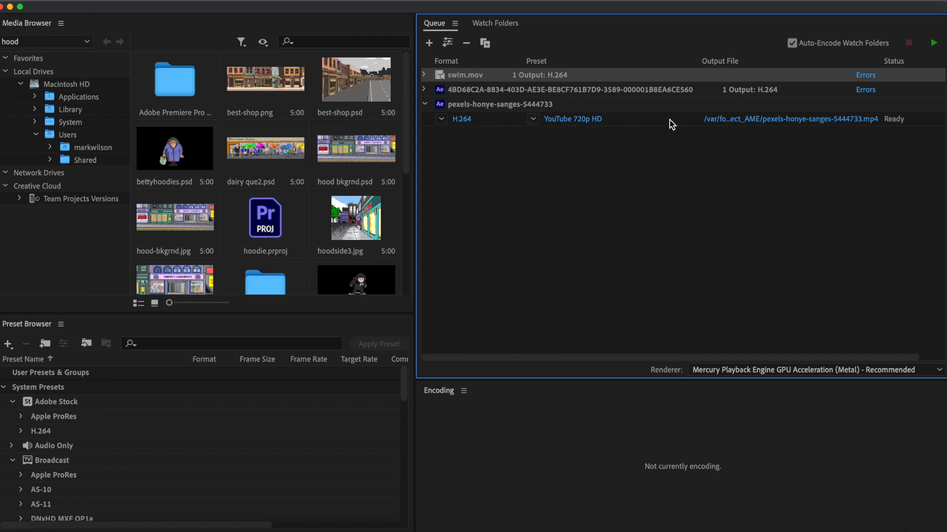
Step: Set the queued composition's output file to be saved on the Desktop under the name cinematograph
{"action": "left_click", "coordinate": [840, 123]}
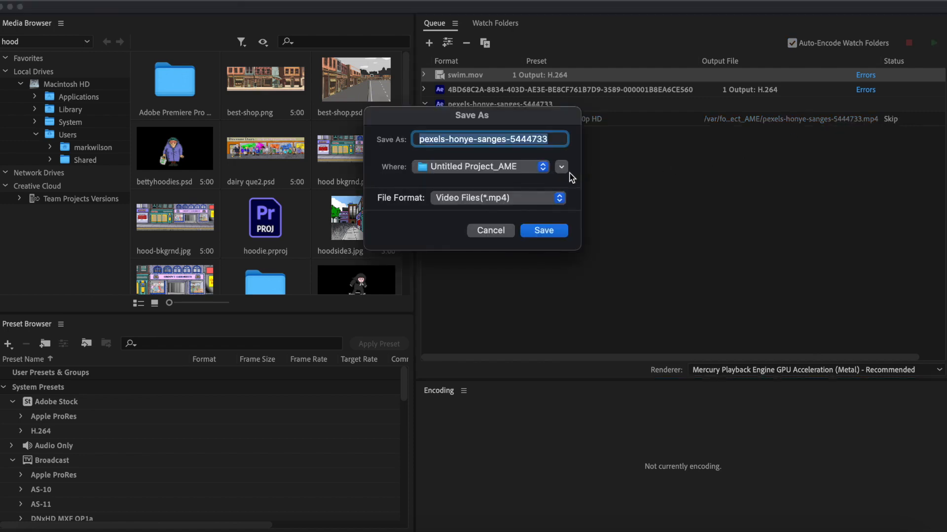
{"action": "left_click", "coordinate": [542, 168]}
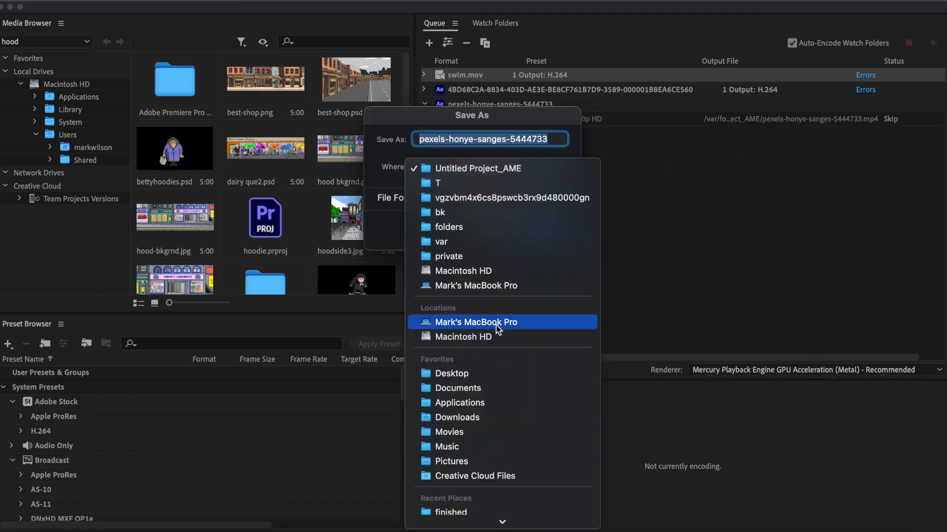
{"action": "left_click", "coordinate": [482, 373]}
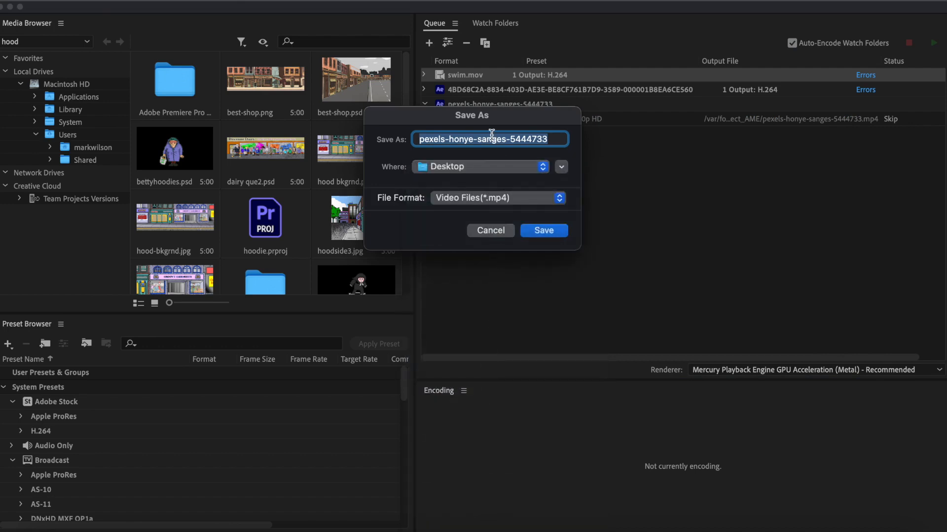
{"action": "left_click_drag", "start_coordinate": [418, 139], "coordinate": [586, 147]}
{"action": "type", "text": "cinematograph"}
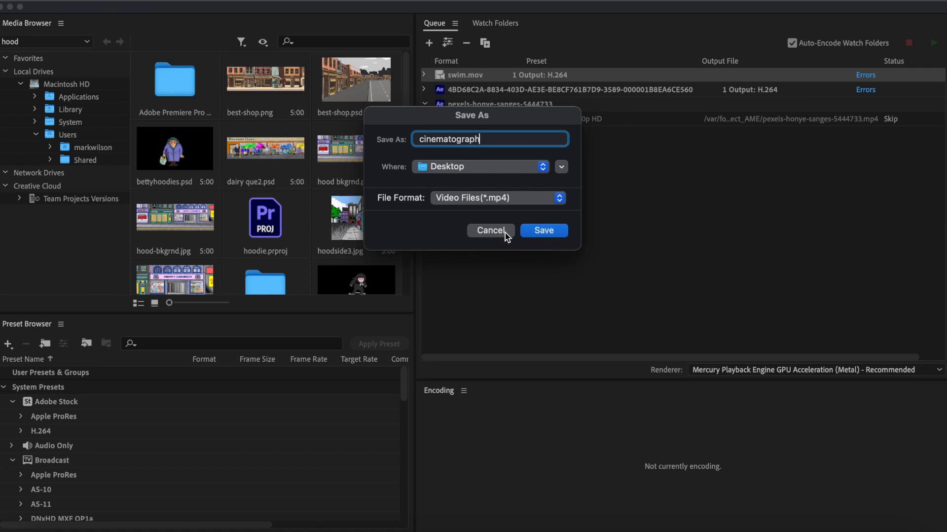
{"action": "left_click", "coordinate": [543, 230]}
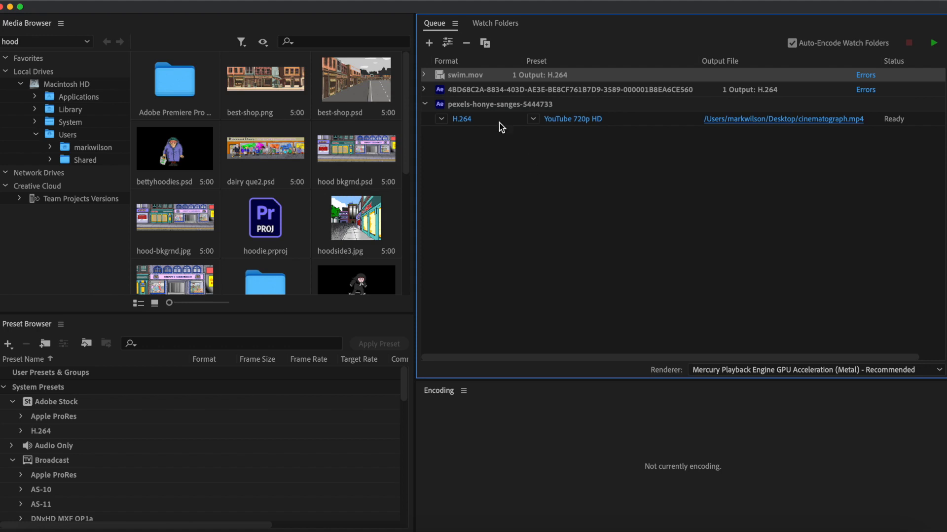
Step: Change the queued composition's output format to Animated GIF and start encoding the queue
{"action": "left_click", "coordinate": [442, 120]}
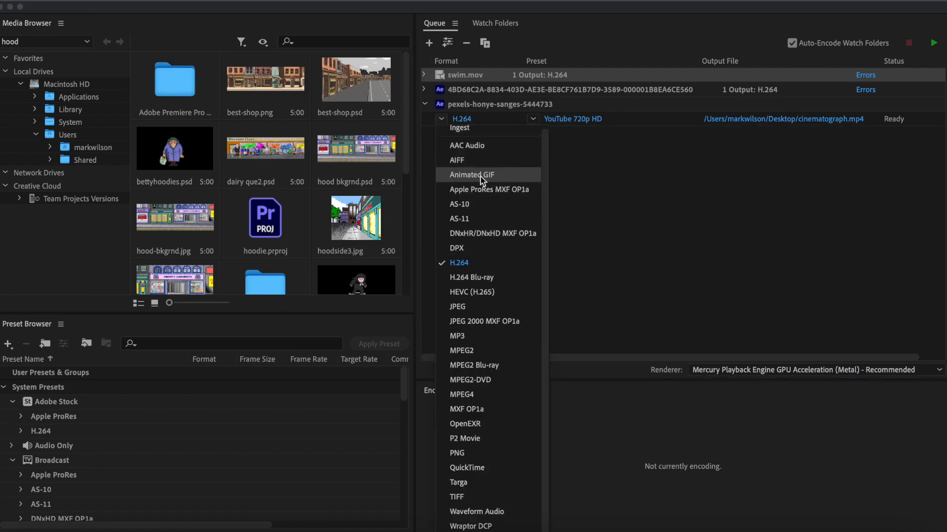
{"action": "left_click", "coordinate": [495, 175]}
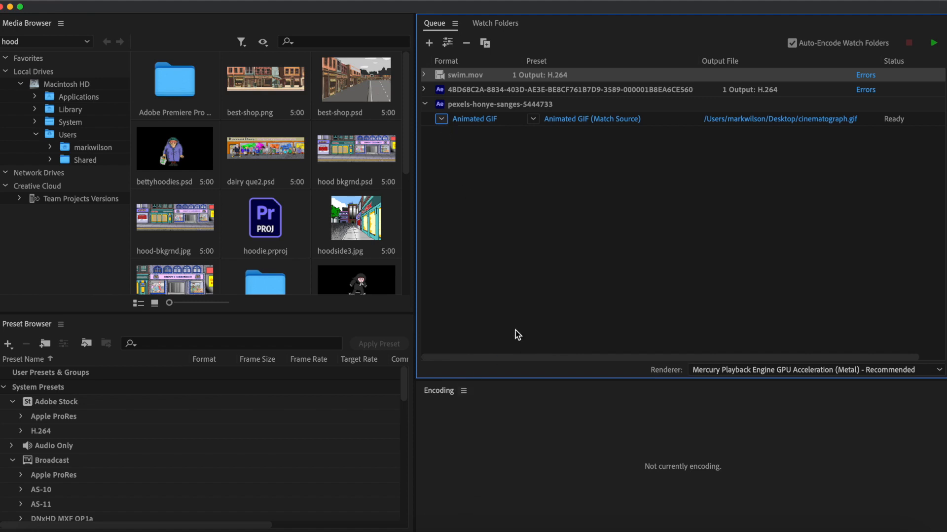
{"action": "left_click", "coordinate": [934, 42]}
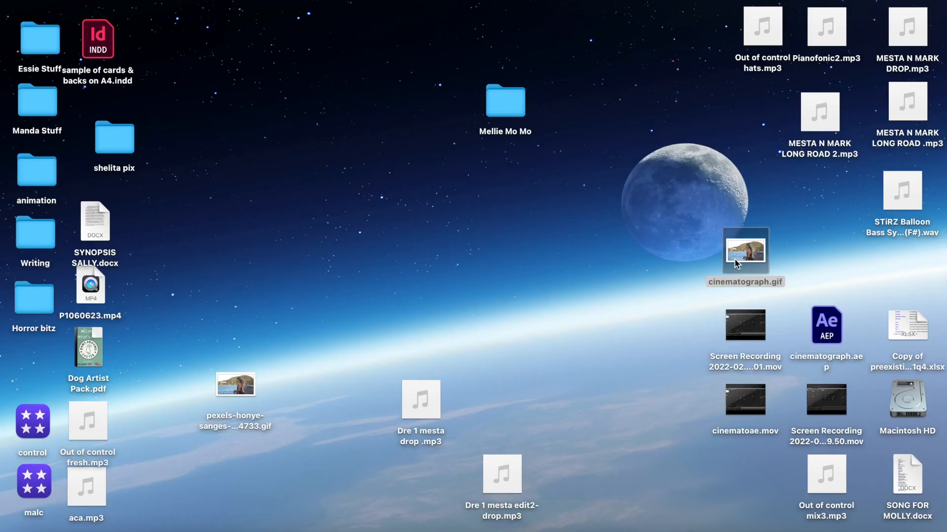
Step: Preview the exported cinematograph.gif on the desktop to check the looping hair motion
{"action": "left_click", "coordinate": [735, 258]}
{"action": "key", "text": "space"}
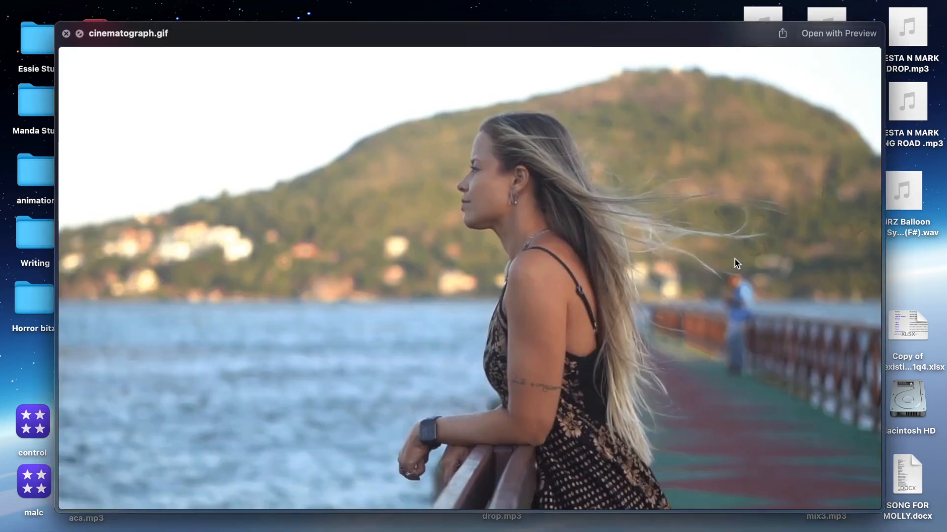